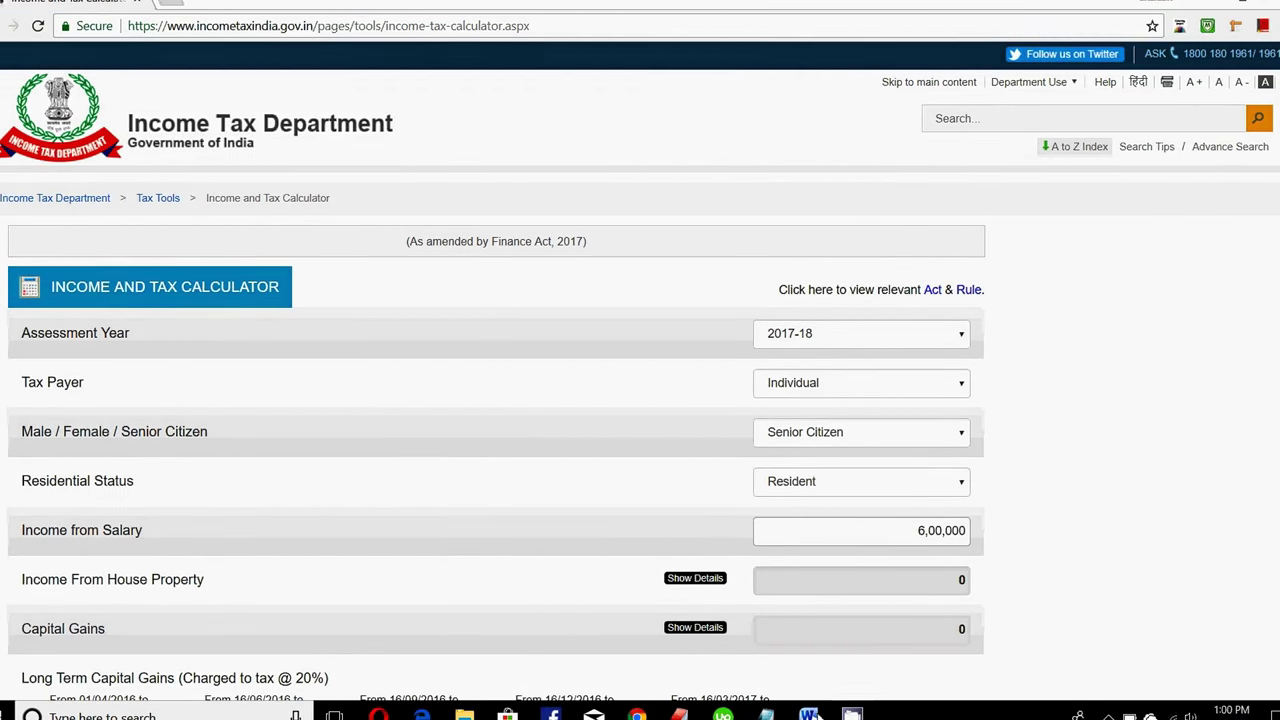
- Bring the Word document with the income tax slab tables to the front
left_click(817, 714)
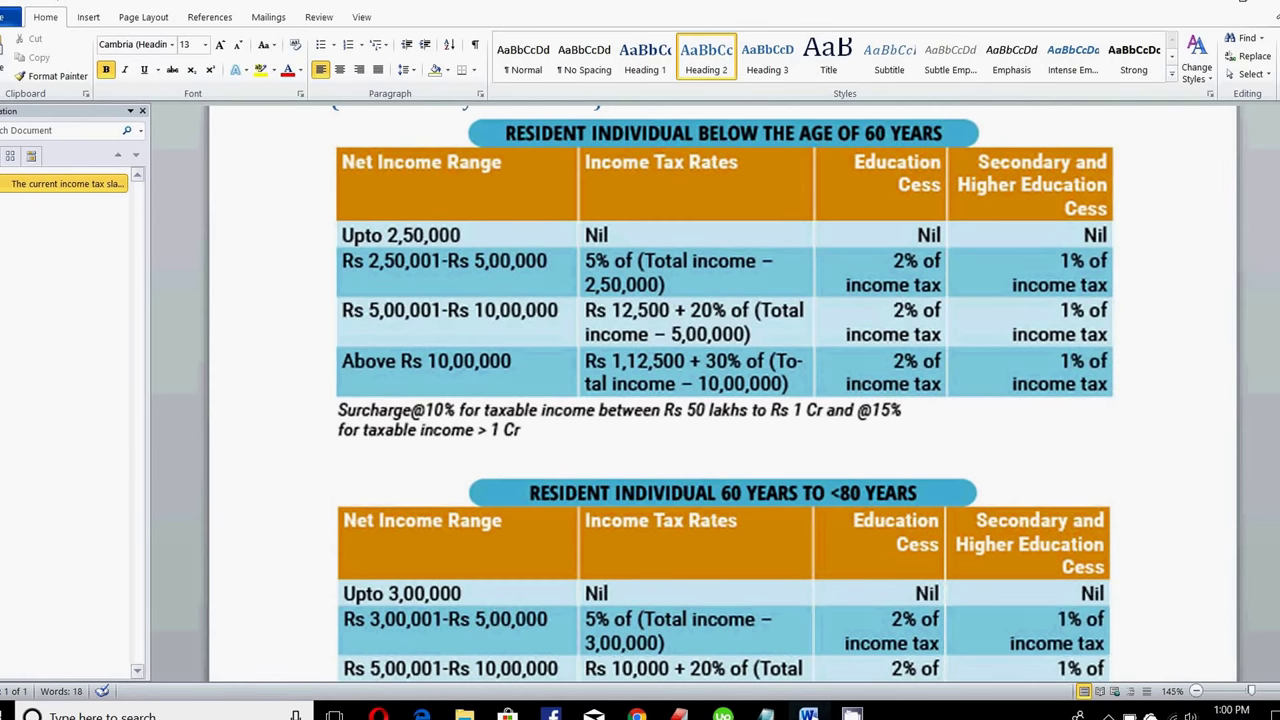
- Scroll through the slab tables for residents aged 60–80 and 80 and above
scroll(725, 394, "down", 1)
scroll(725, 394, "down", 2)
scroll(725, 394, "down", 2)
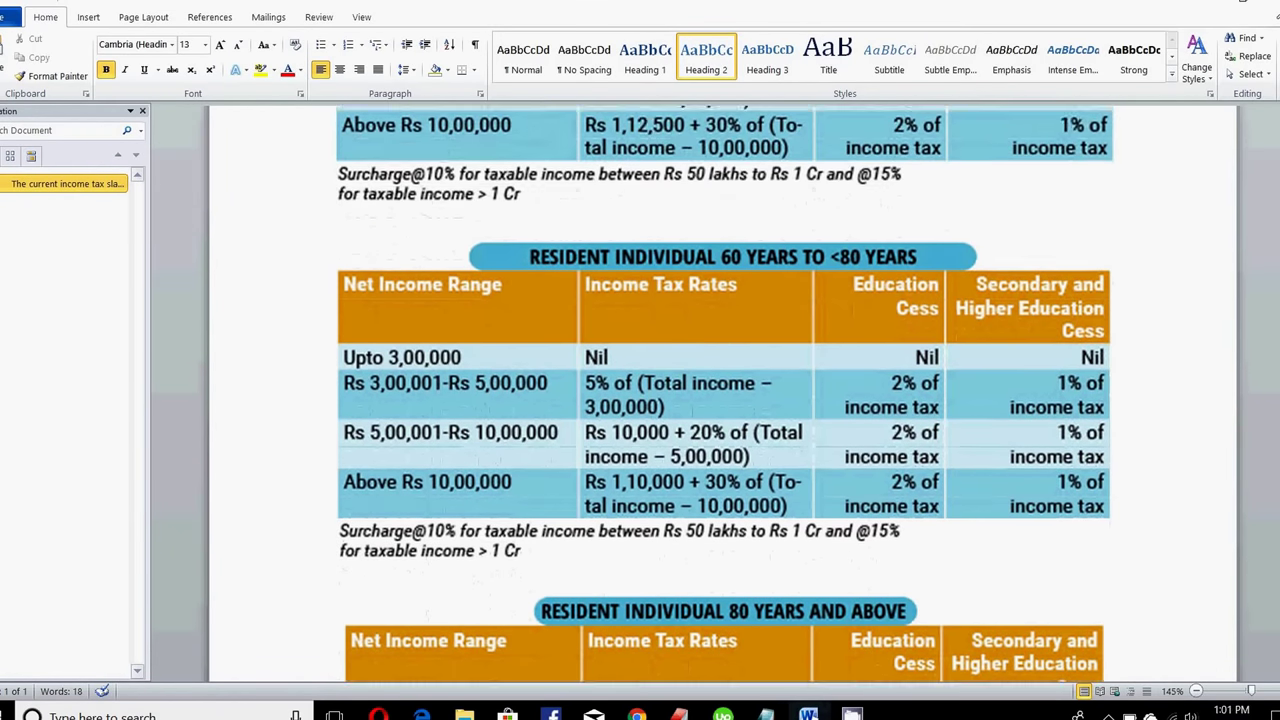
scroll(815, 408, "down", 1)
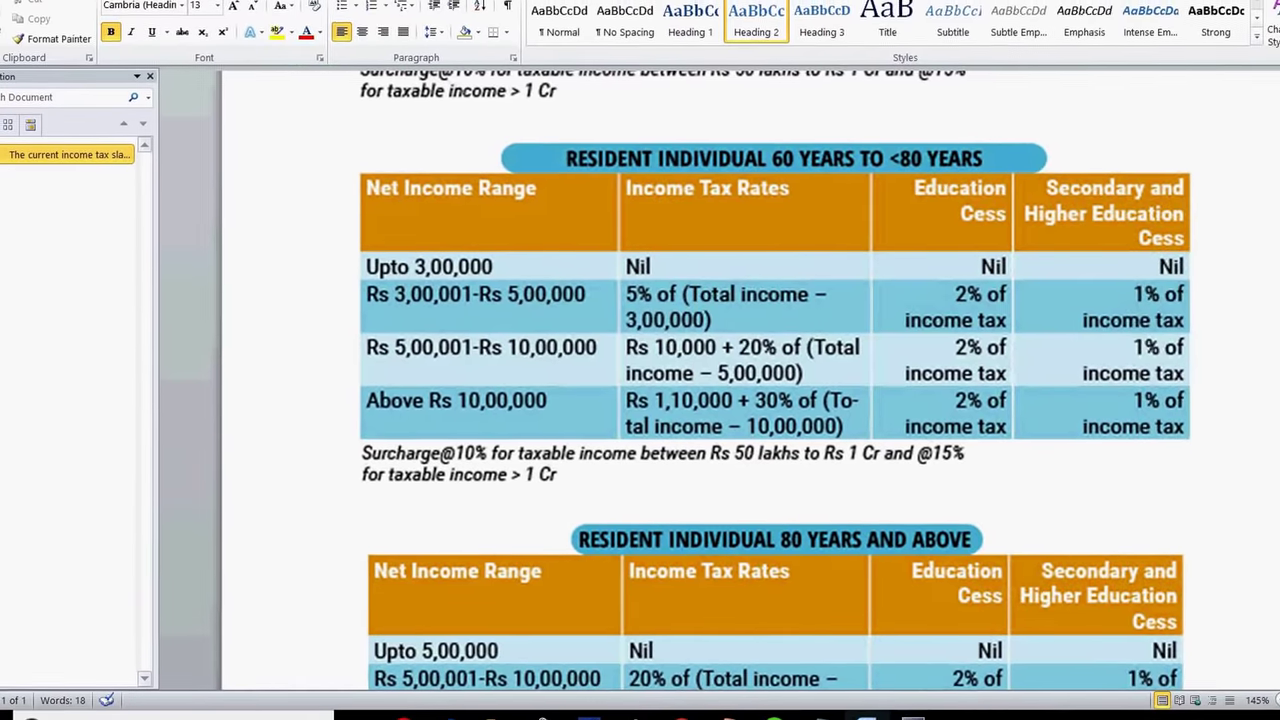
scroll(920, 430, "down", 3)
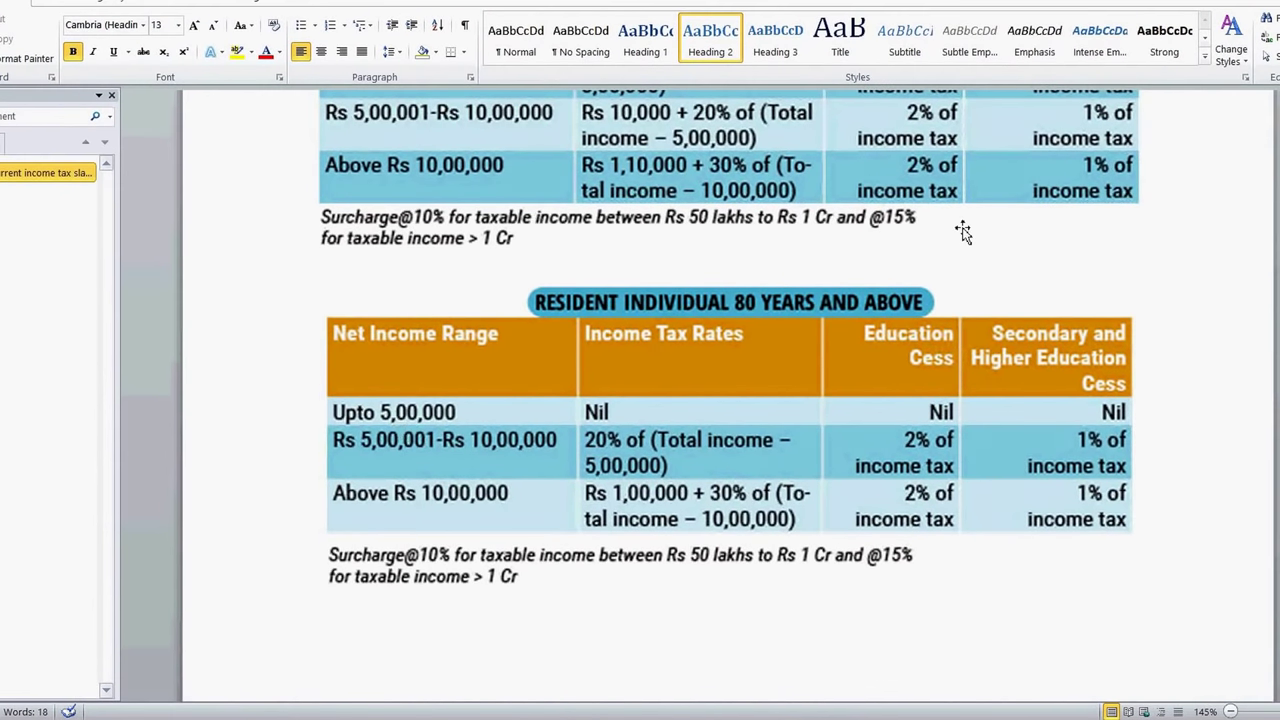
scroll(729, 400, "up", 3)
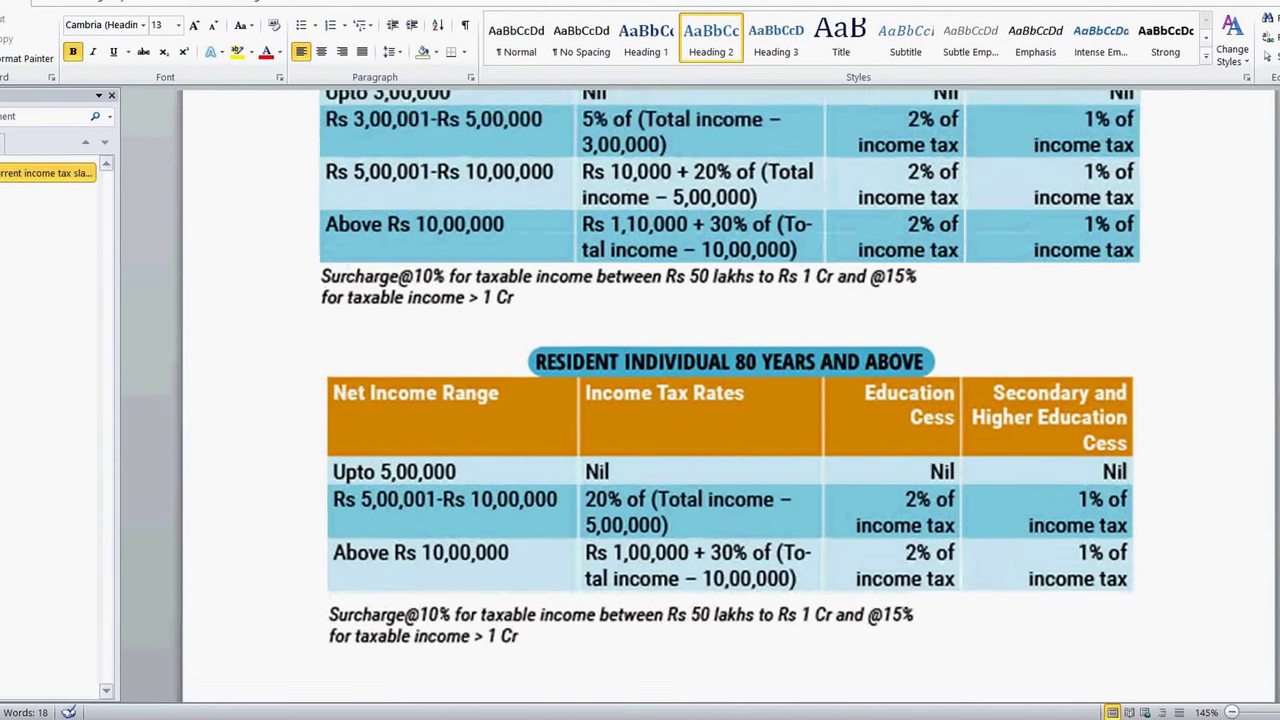
scroll(540, 202, "up", 1)
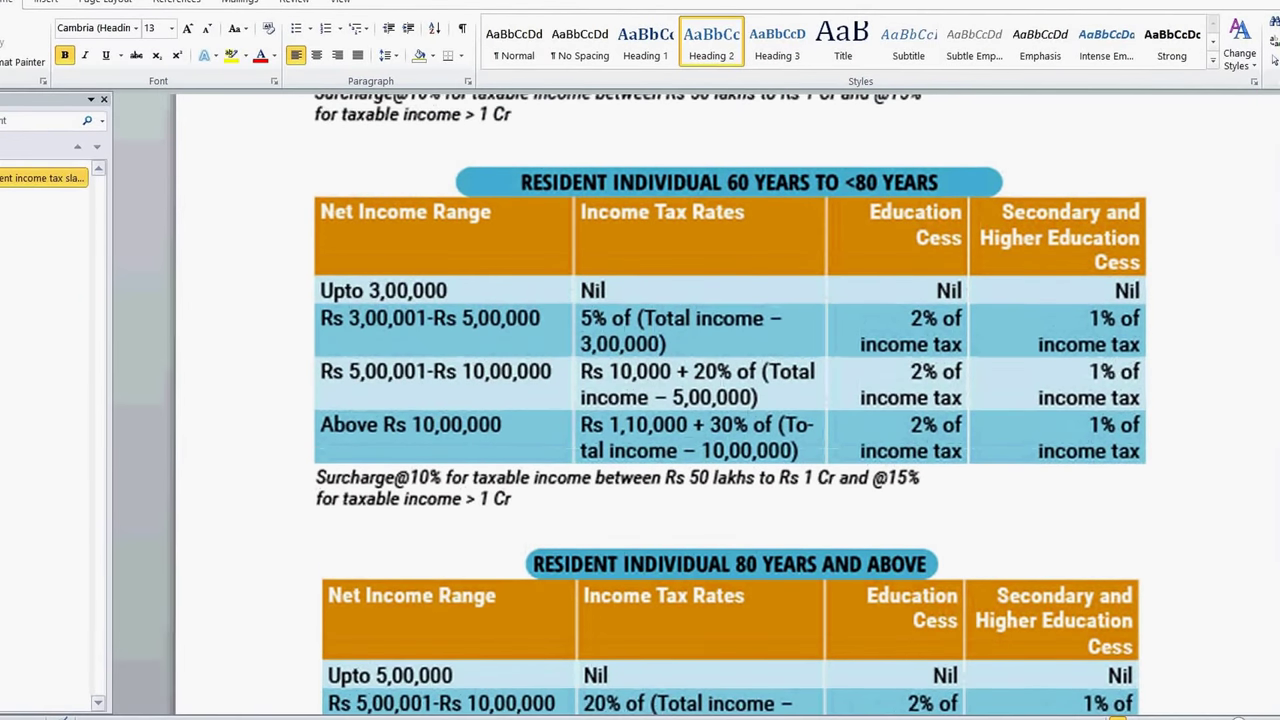
scroll(730, 400, "up", 5)
scroll(720, 249, "up", 2)
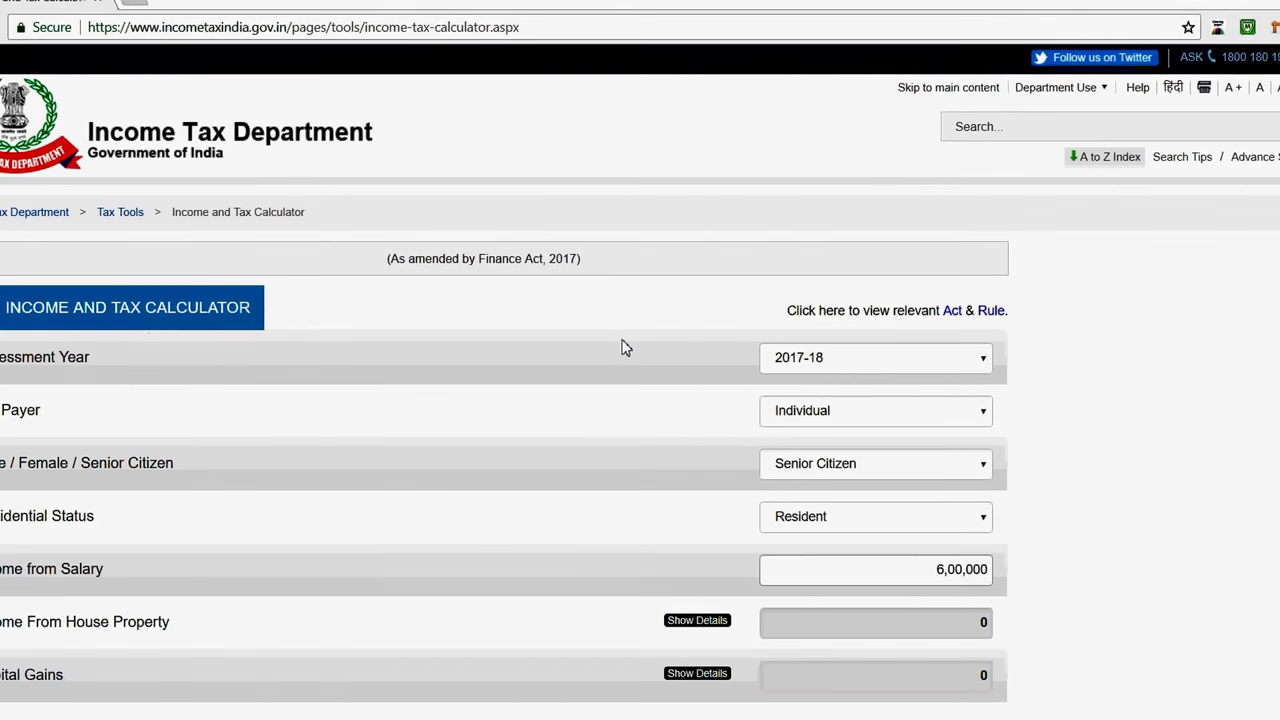
- Set the assessment year to 2018-19
left_click(866, 368)
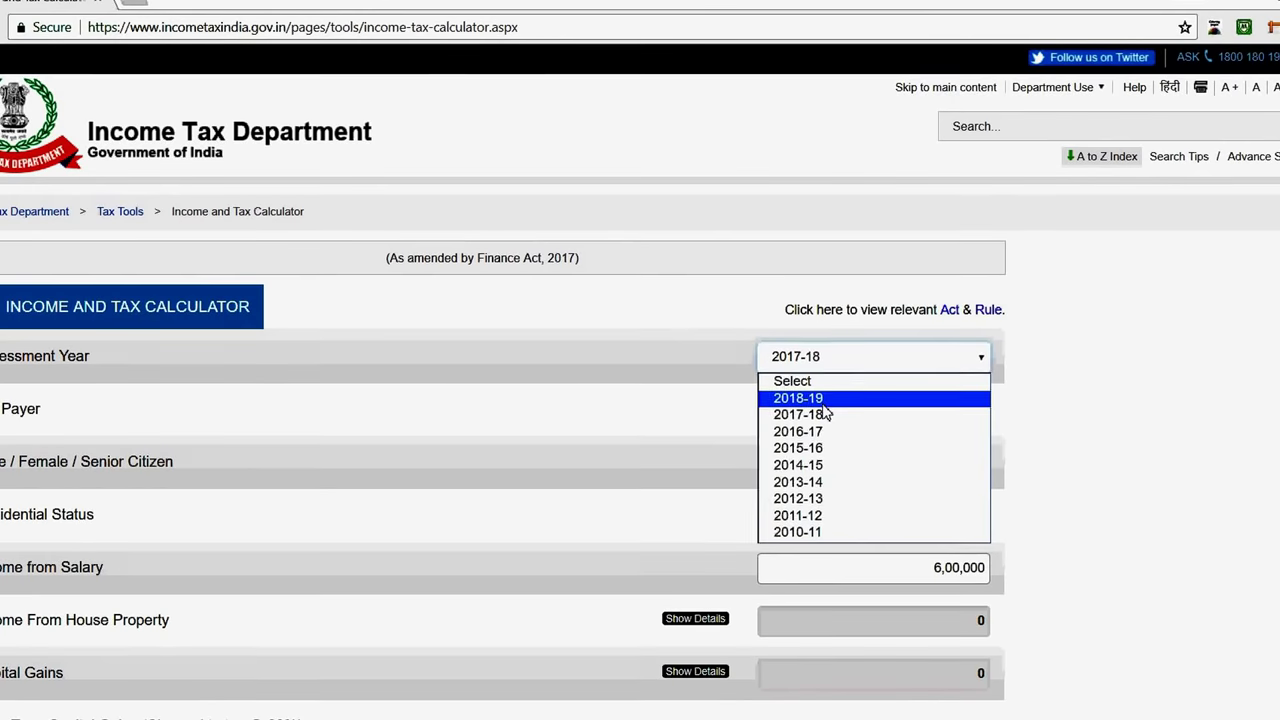
left_click(825, 405)
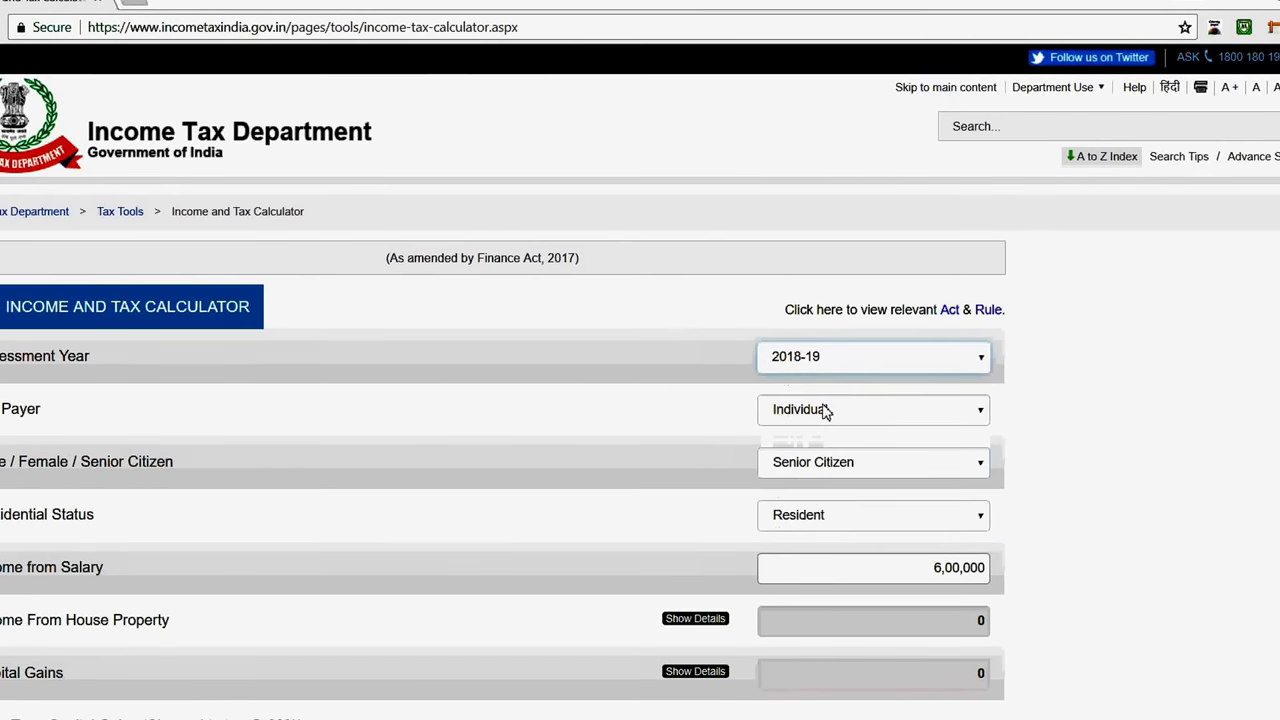
left_click(864, 352)
left_click(845, 414)
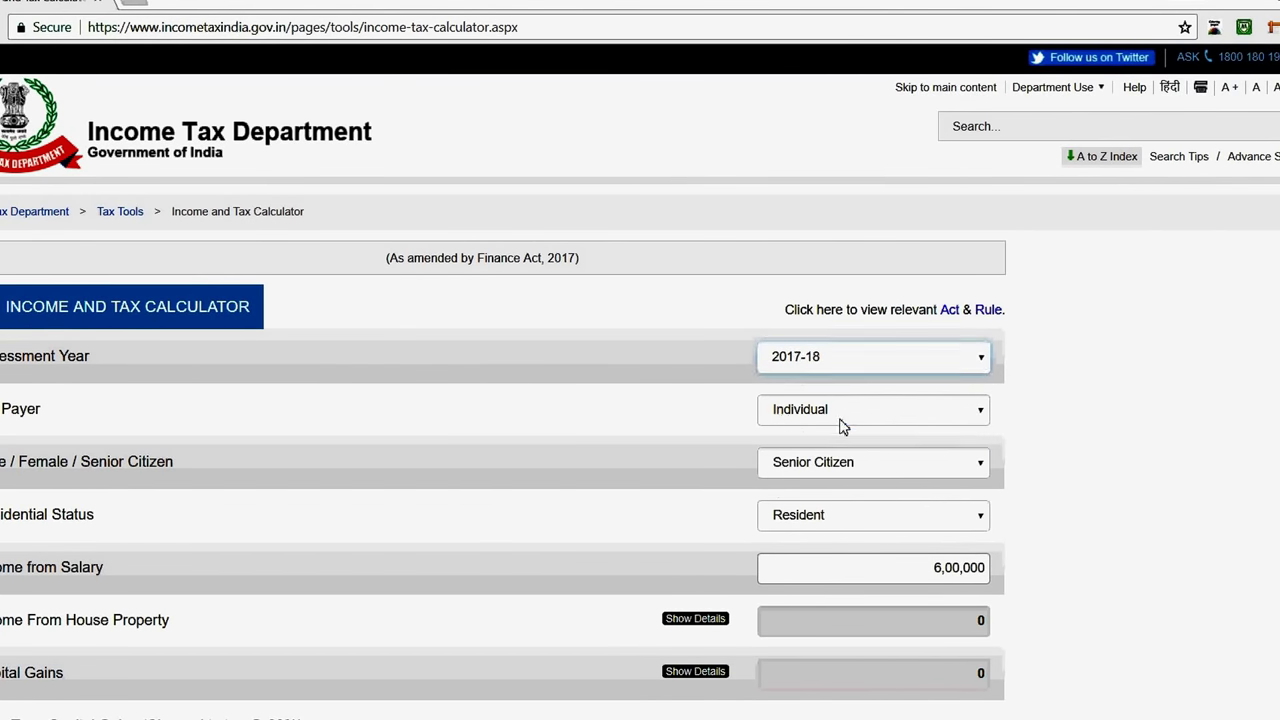
left_click(880, 360)
left_click(880, 398)
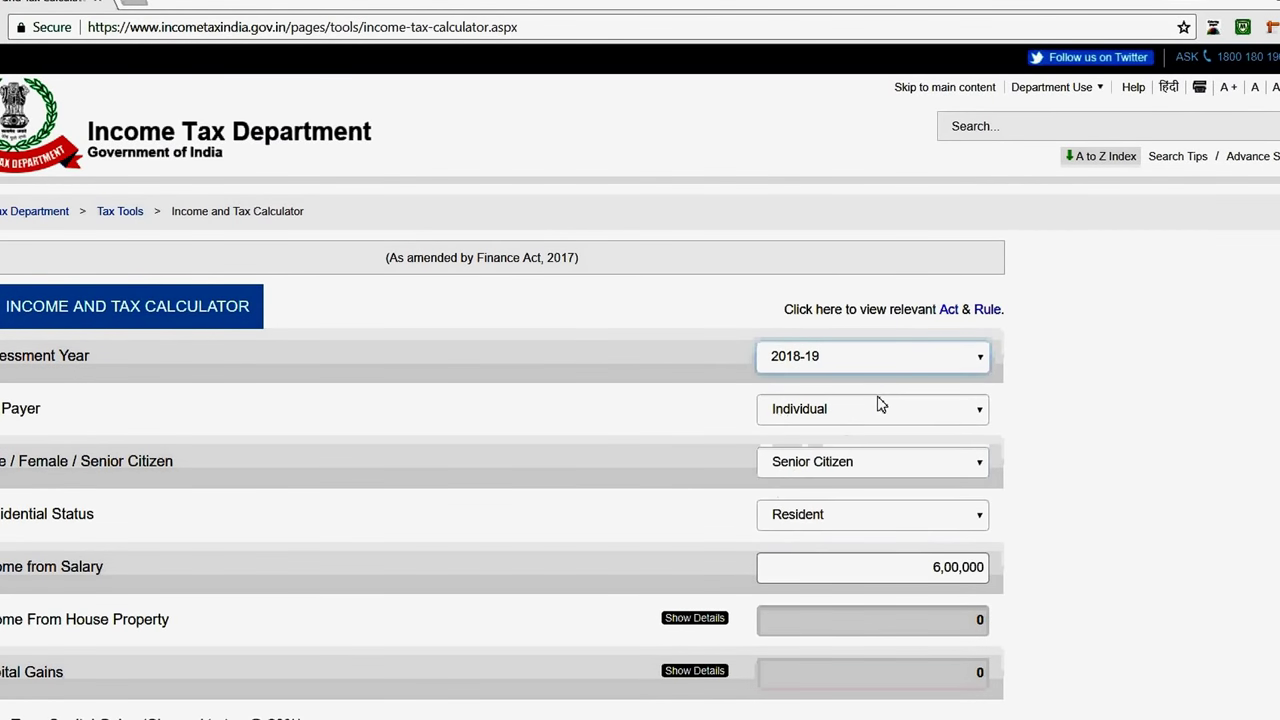
- Change the taxpayer category to Male, keeping Individual and Resident
left_click(829, 412)
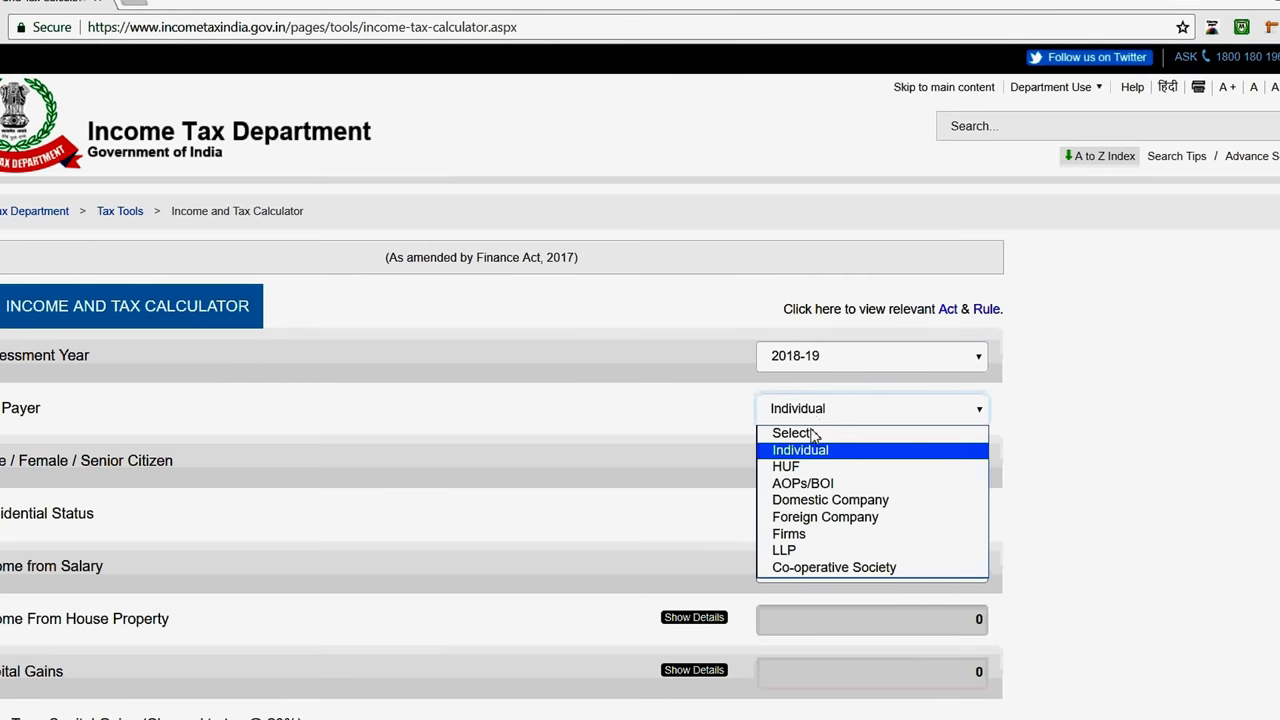
left_click(803, 452)
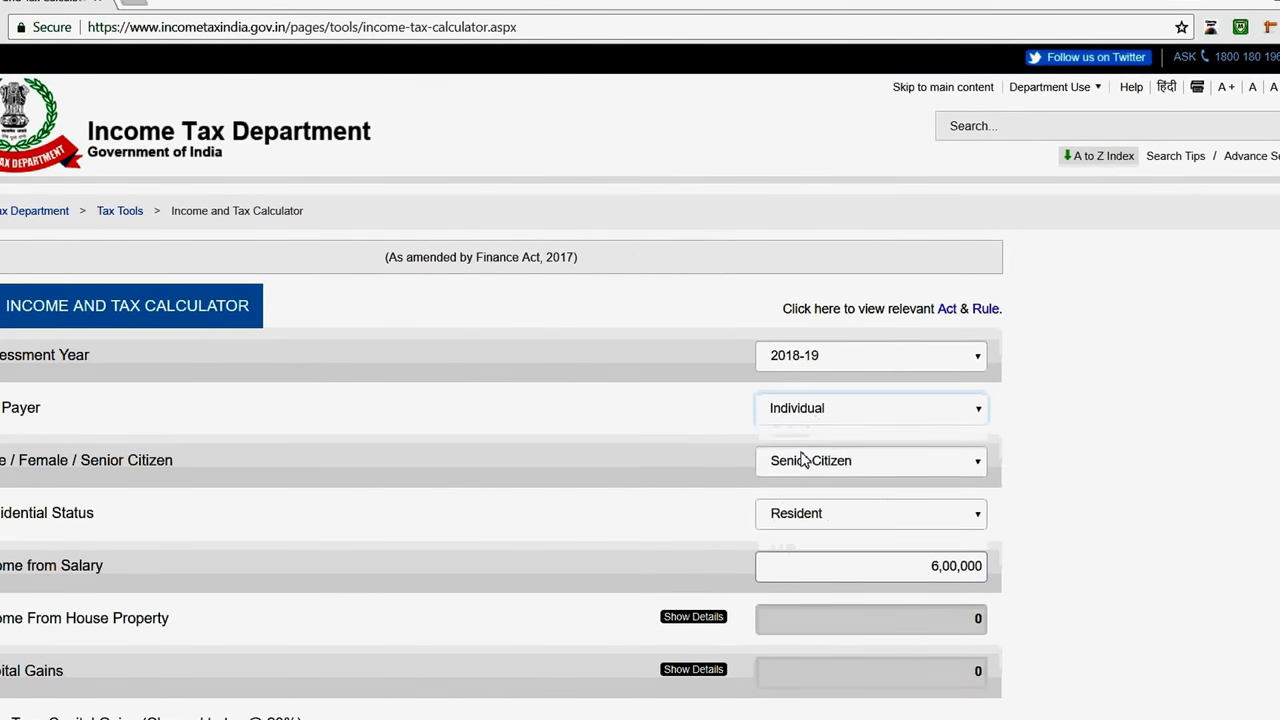
left_click(818, 462)
left_click(821, 465)
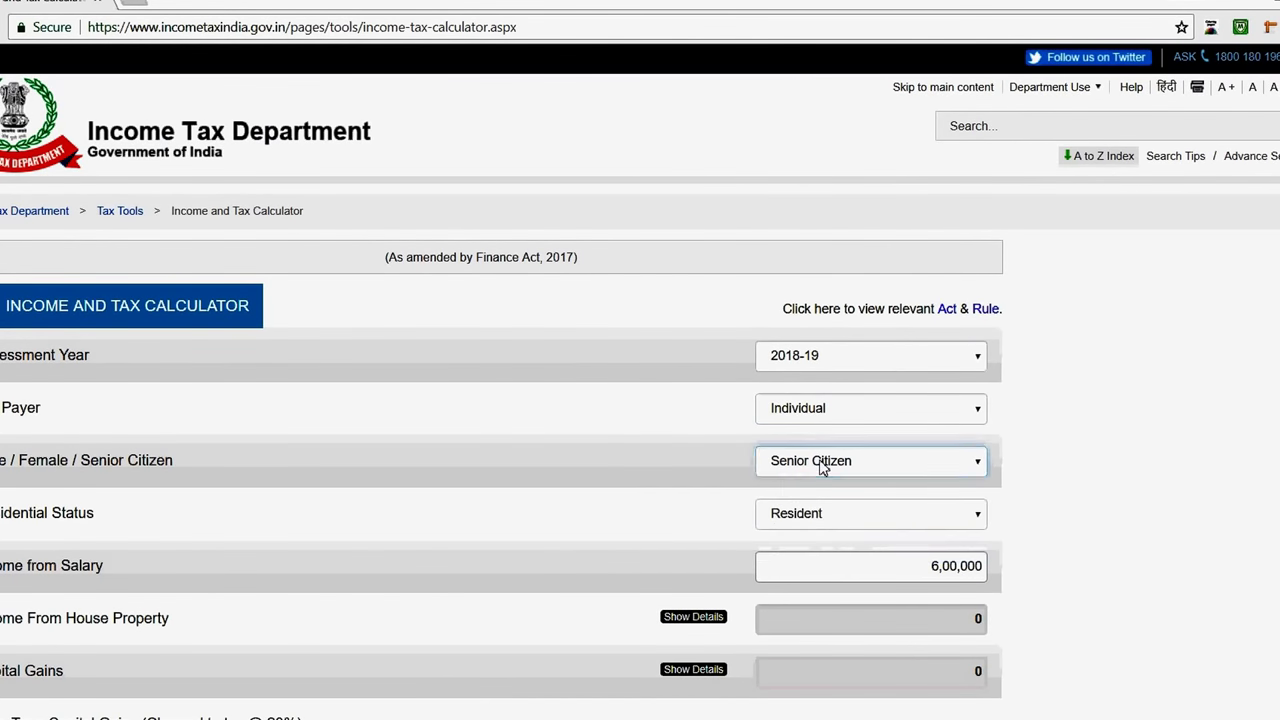
left_click(821, 467)
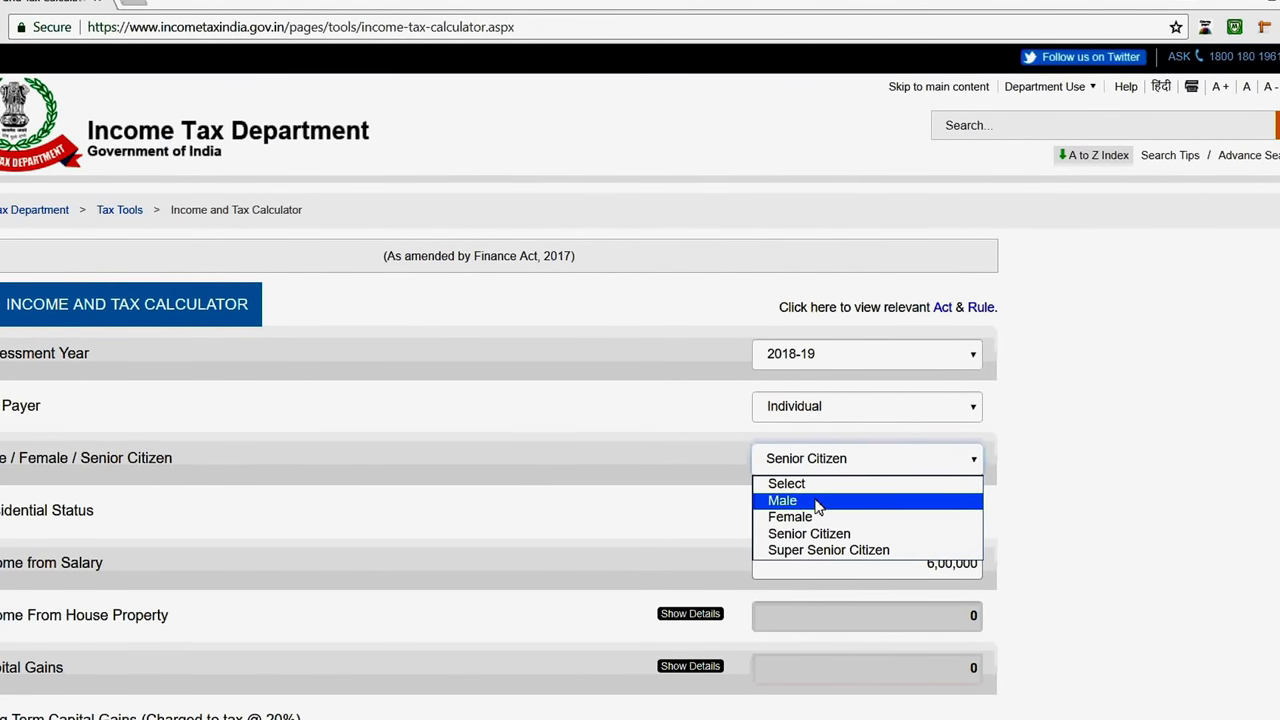
left_click(816, 503)
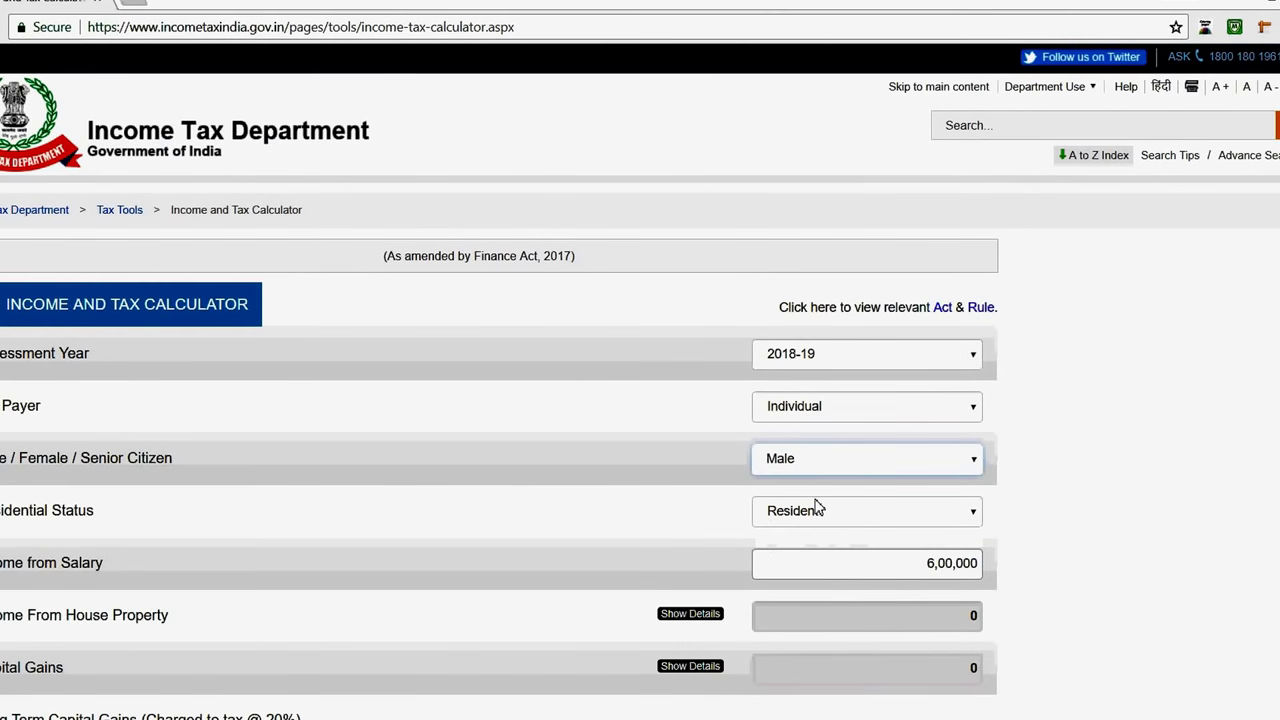
left_click(833, 515)
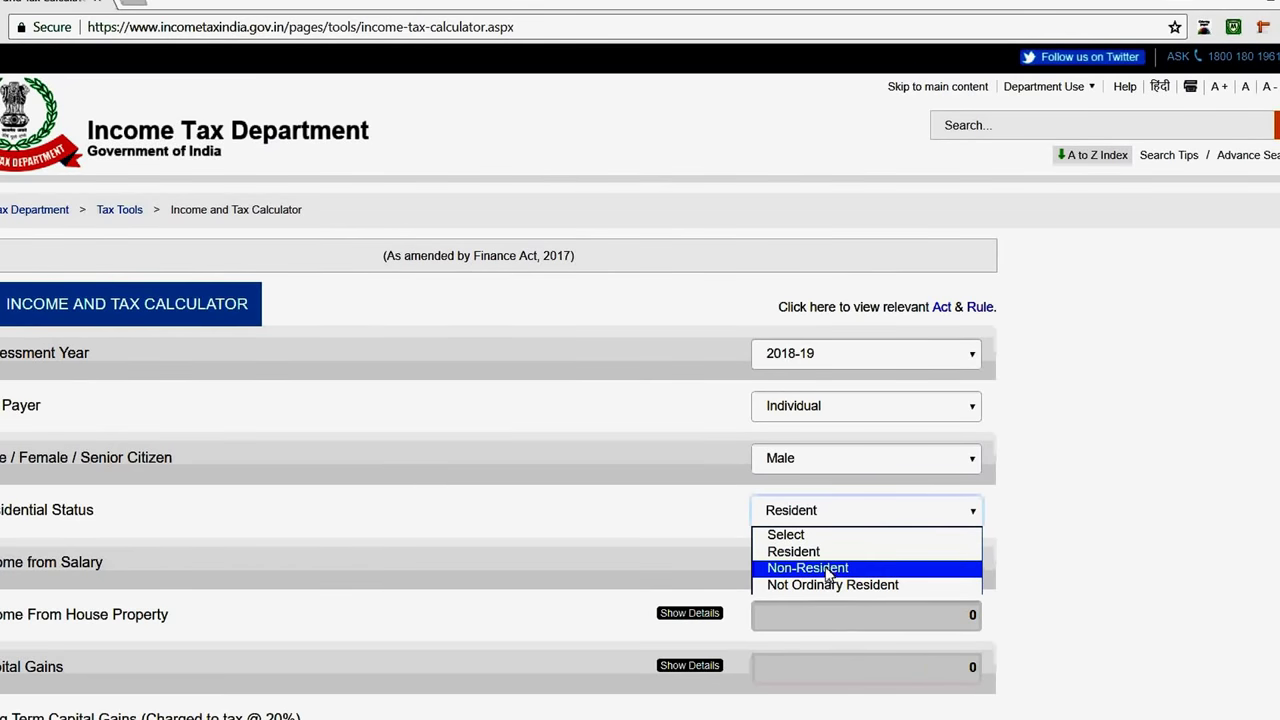
left_click(839, 552)
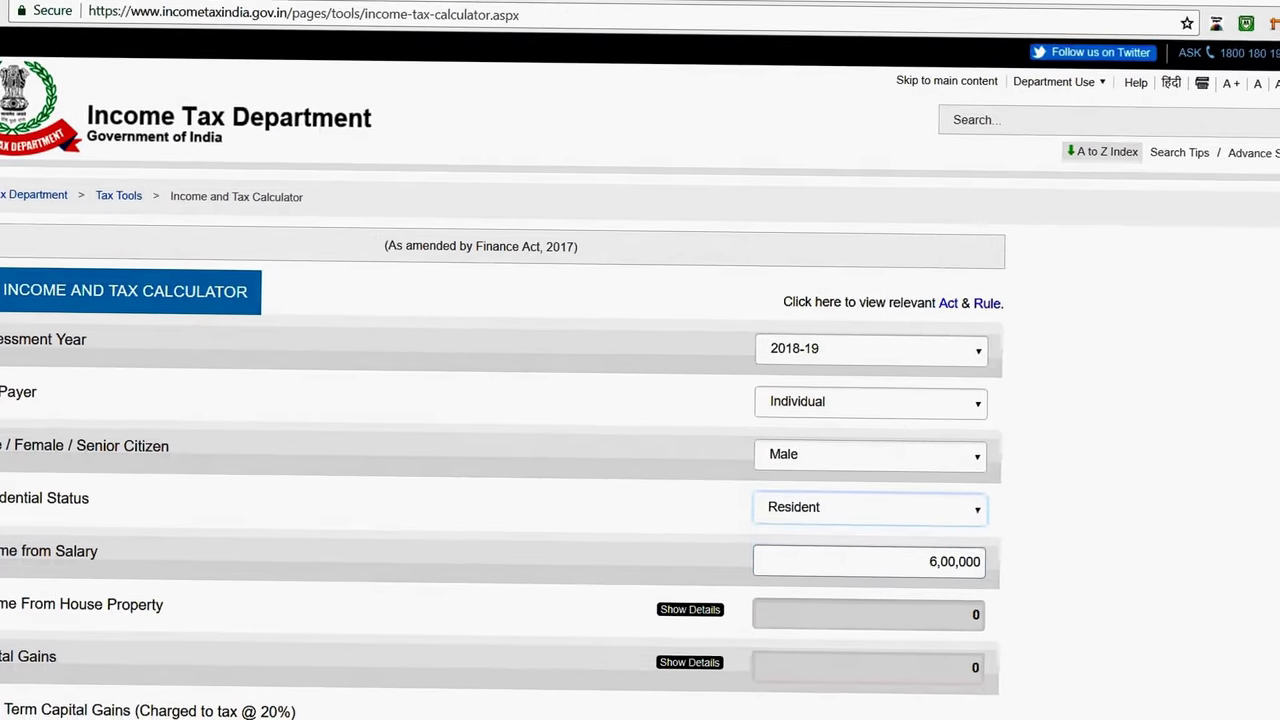
scroll(640, 400, "down", 2)
scroll(640, 400, "down", 3)
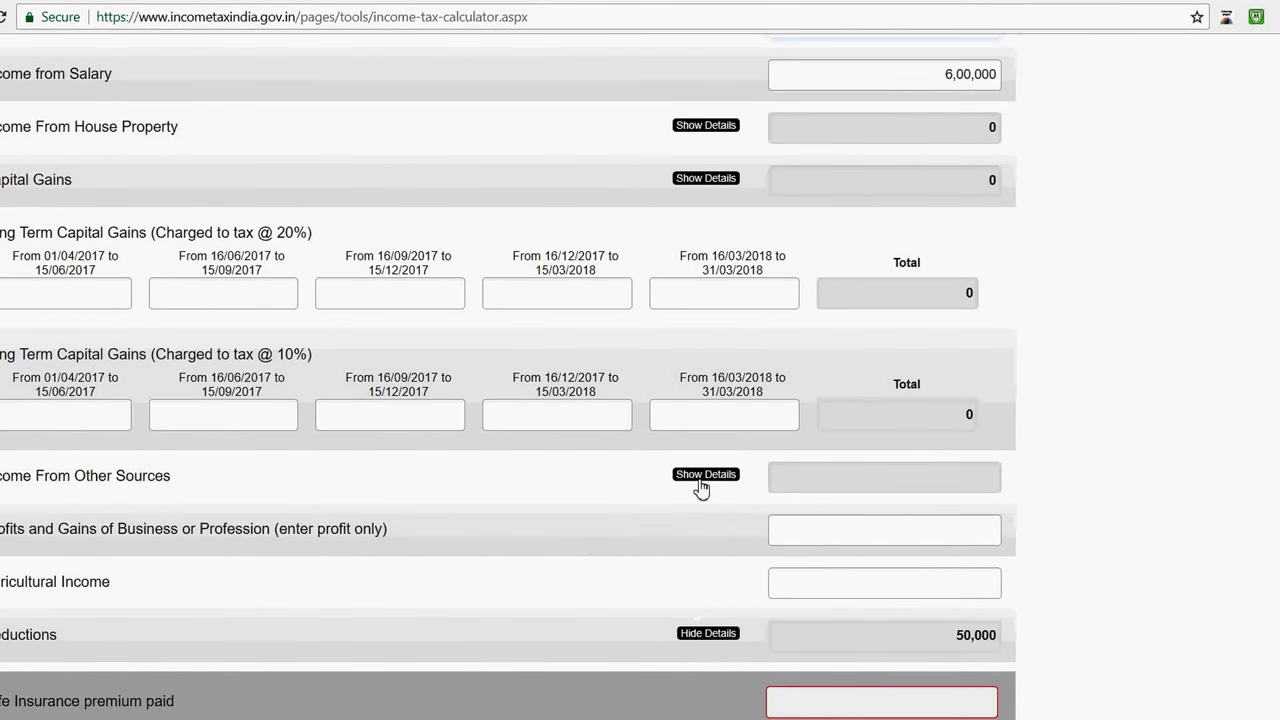
left_click(876, 482)
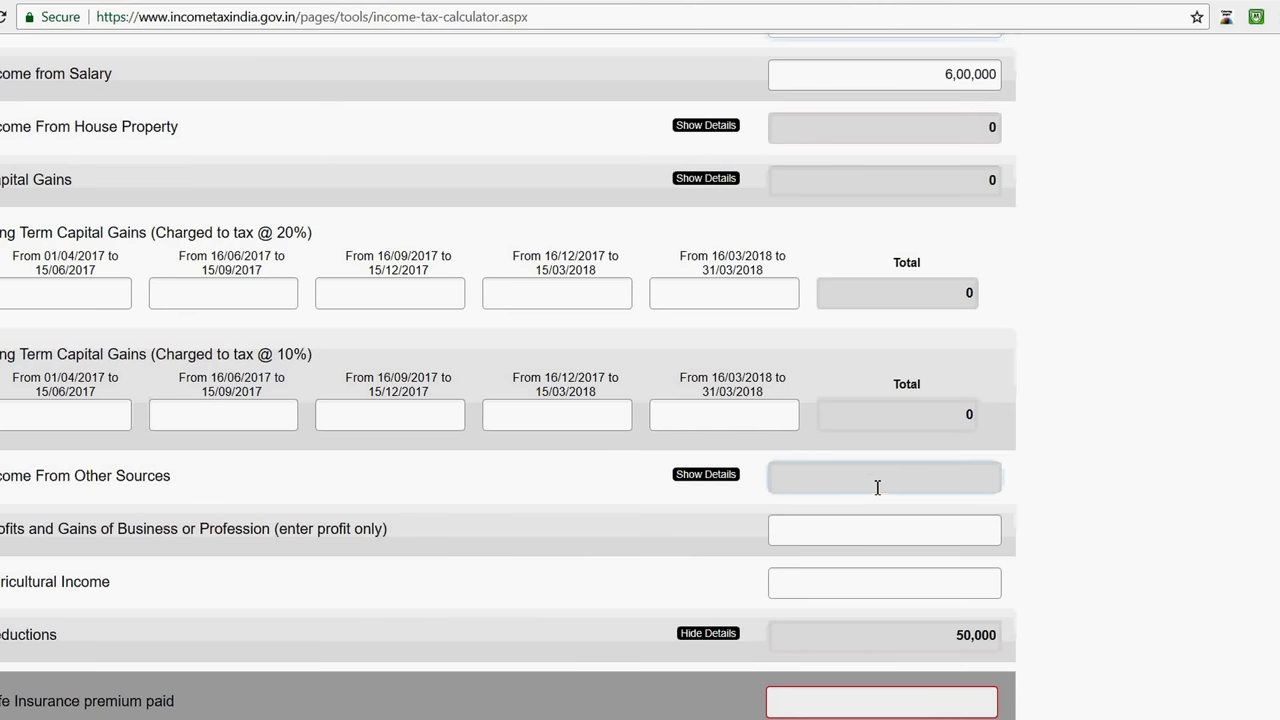
left_click(819, 533)
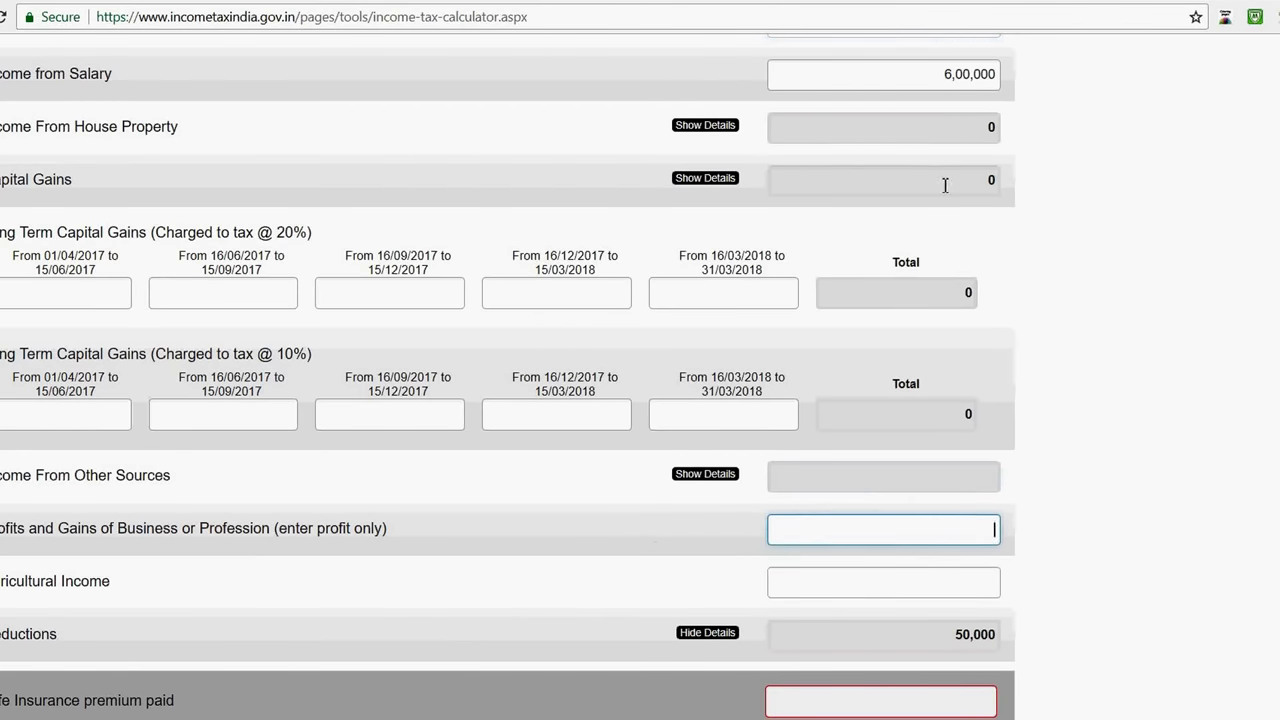
left_click(970, 143)
left_click(983, 132)
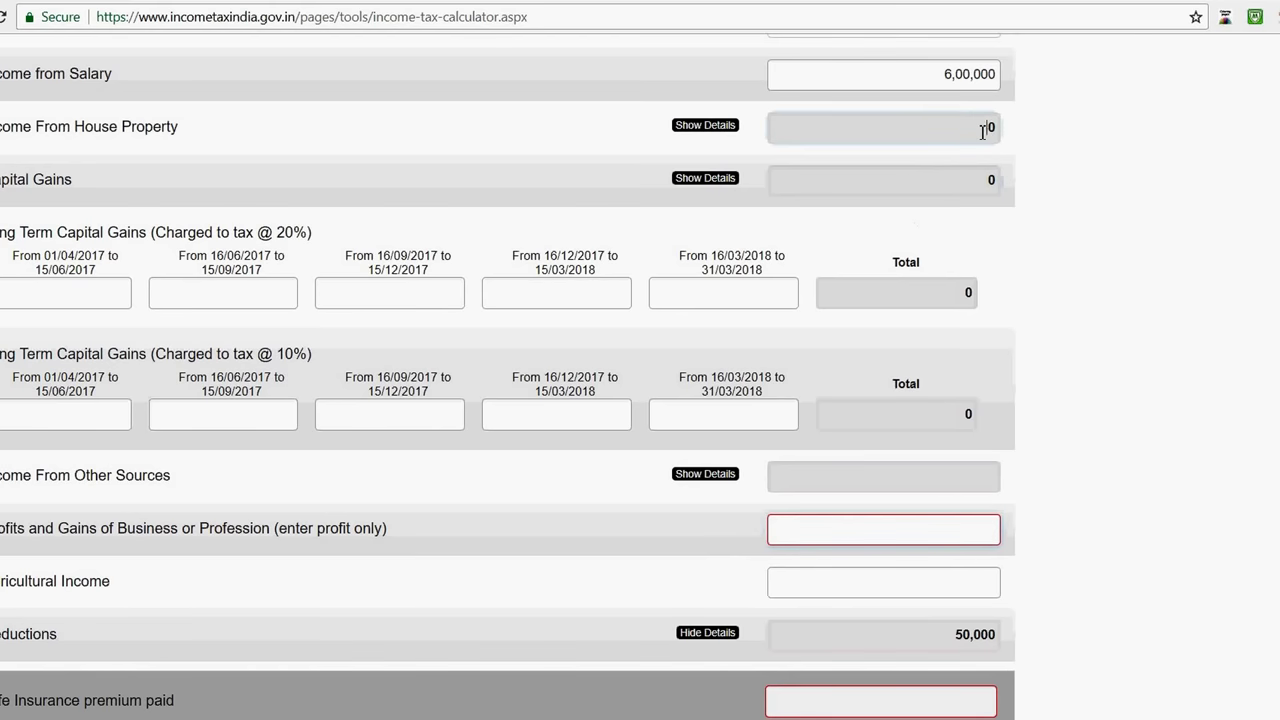
left_click(1180, 520)
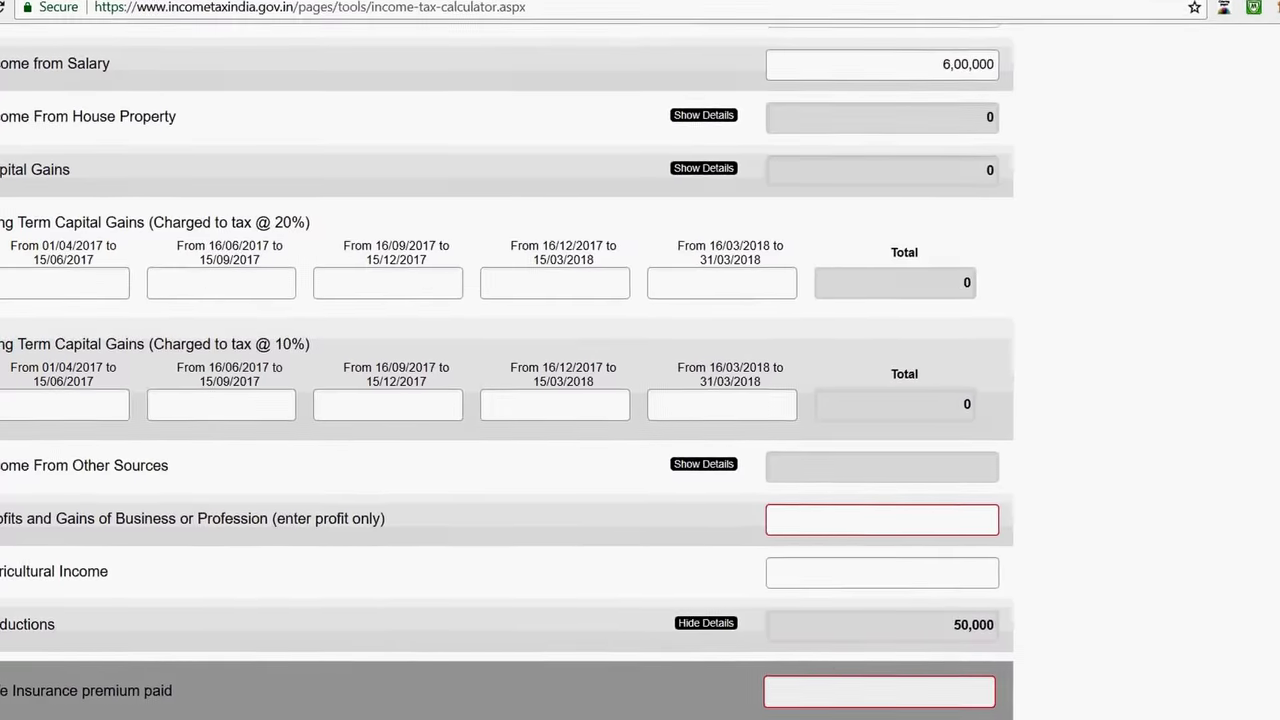
scroll(700, 400, "down", 2)
scroll(700, 400, "down", 3)
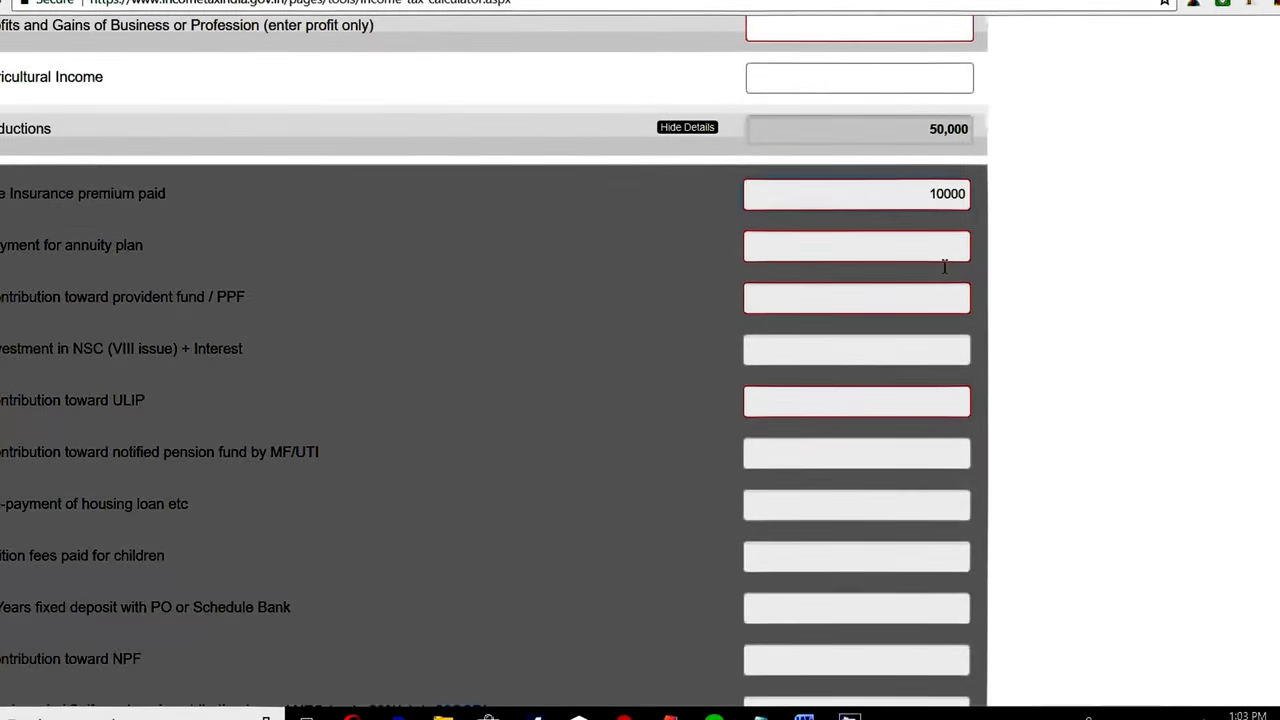
- Confirm the 10,000 life insurance premium and enter 15,000 for NSC
left_click(944, 260)
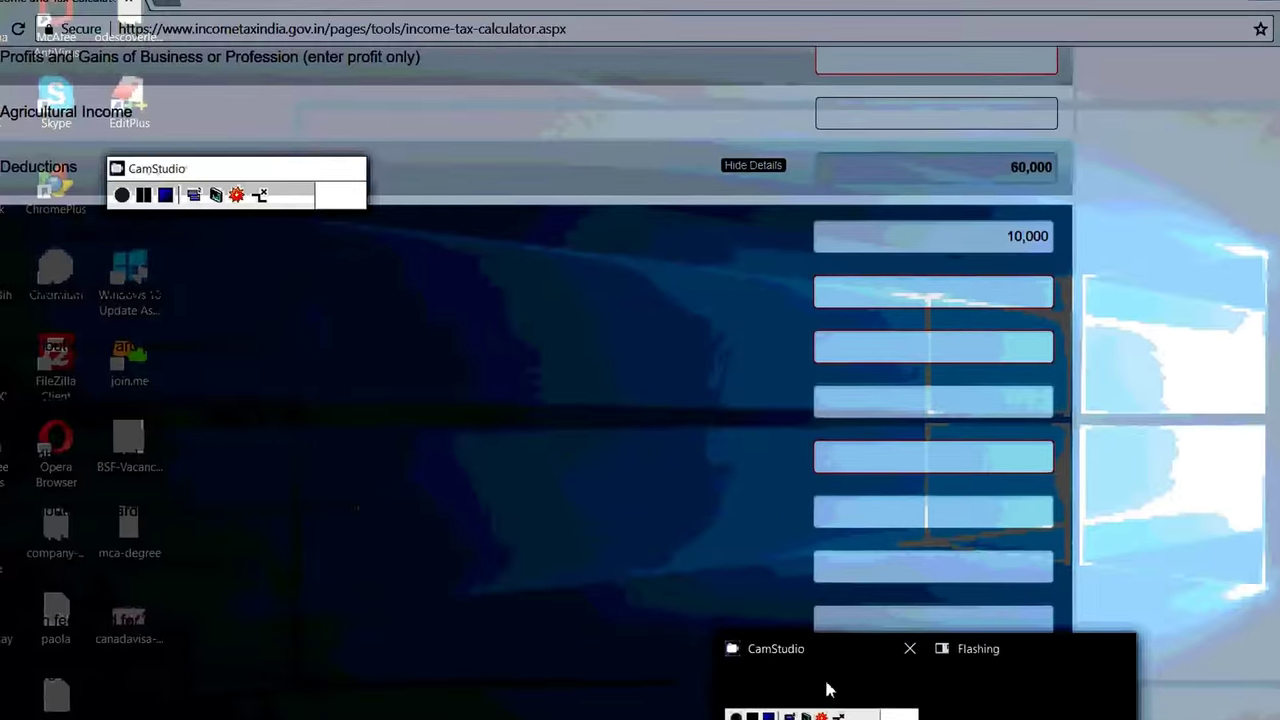
left_click(800, 670)
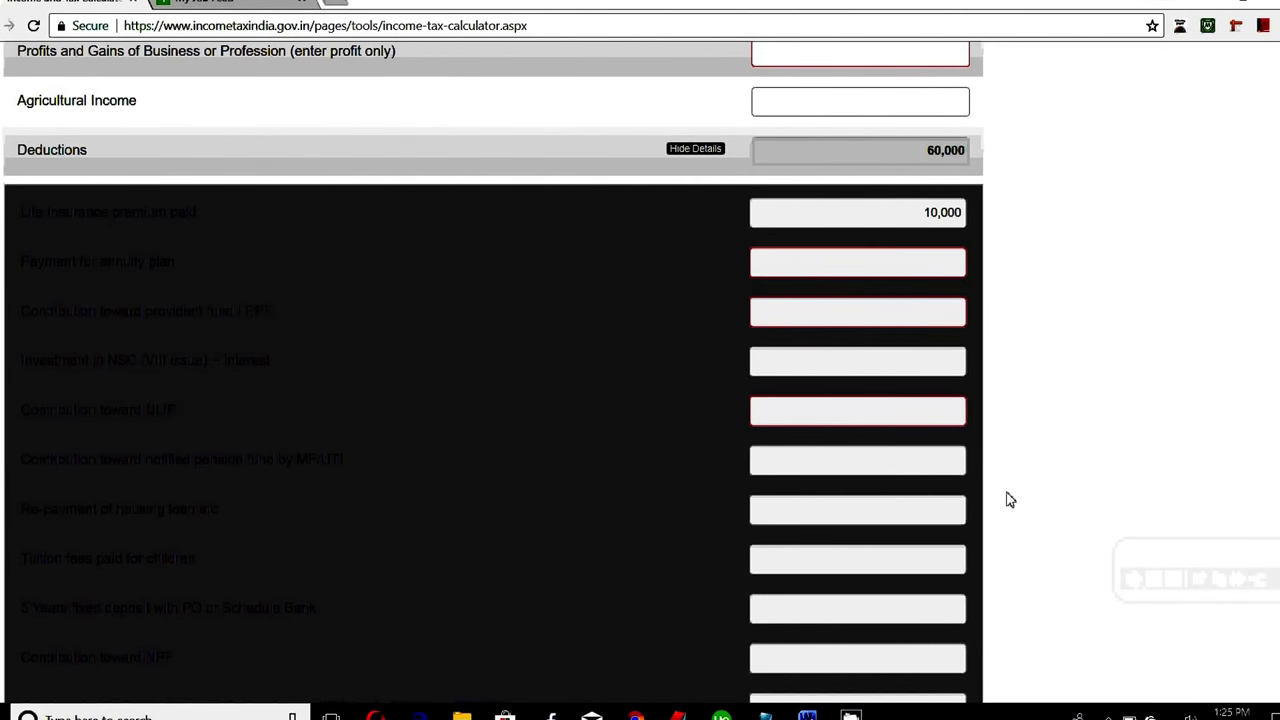
left_click(833, 357)
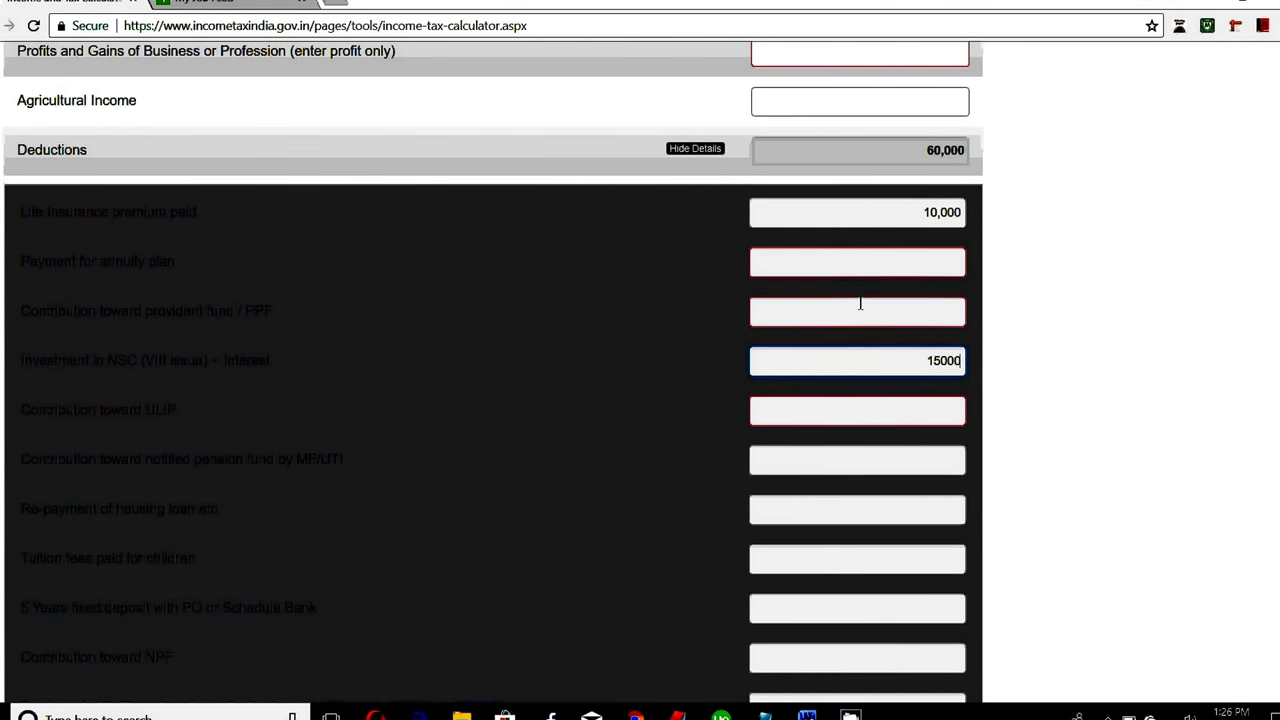
left_click(935, 320)
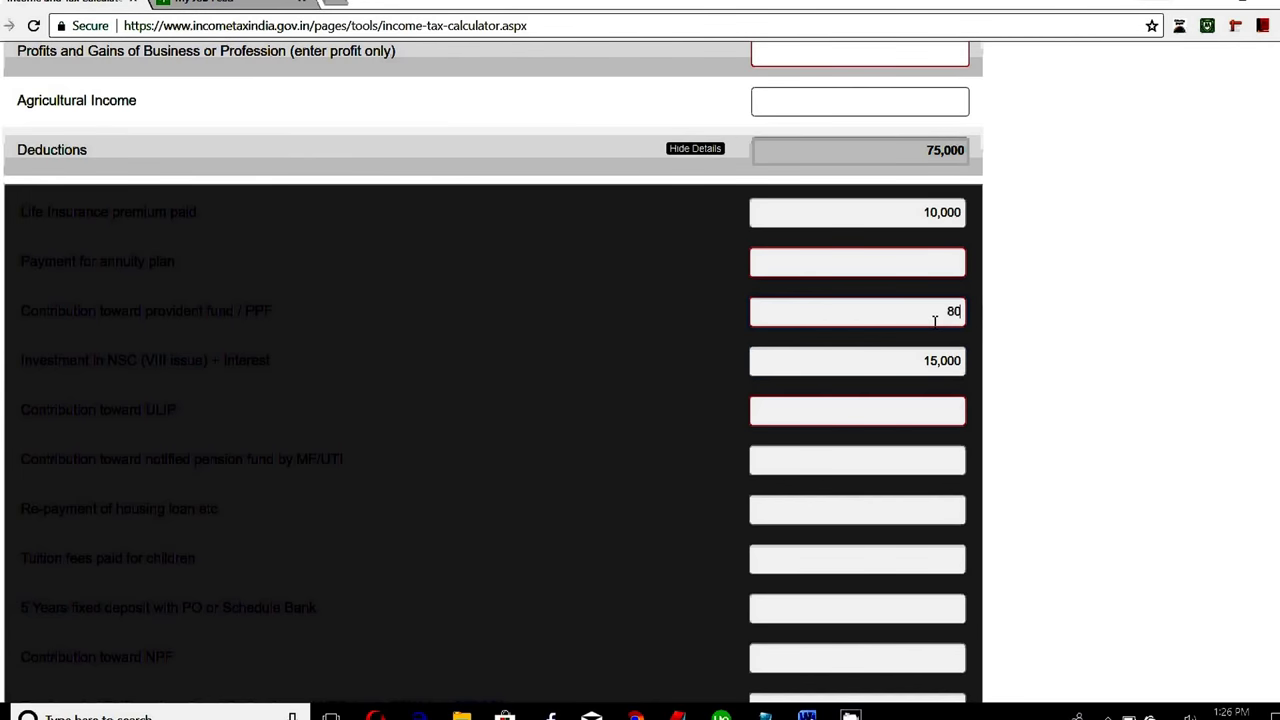
- Correct PPF from 80,000 to 1,00,000 and enter 40,000 for ULIP
left_click(926, 375)
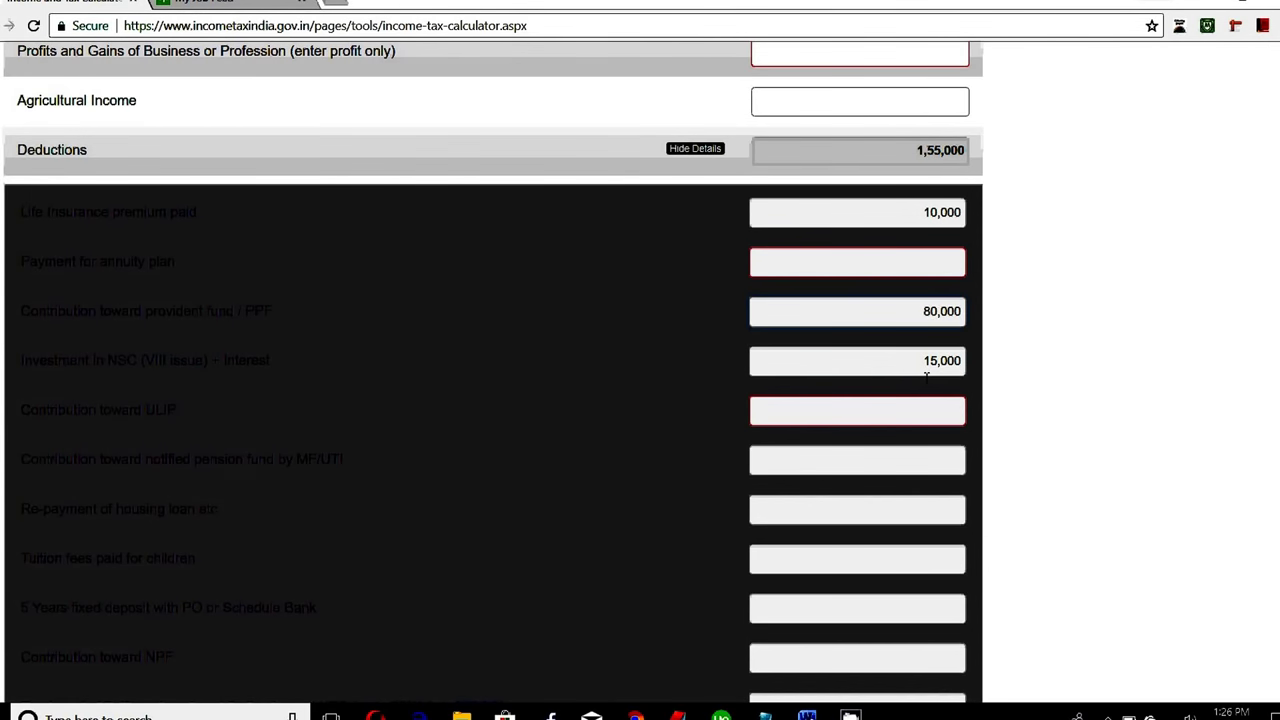
left_click(940, 311)
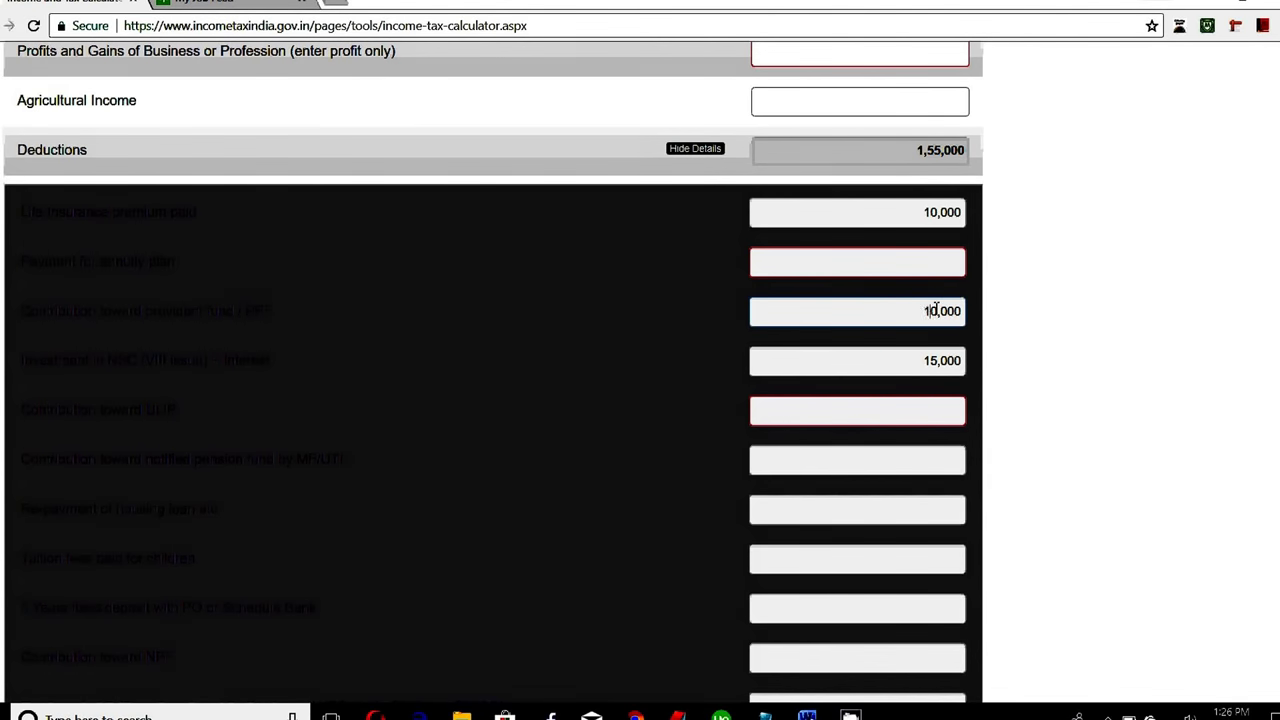
type("0")
left_click(935, 368)
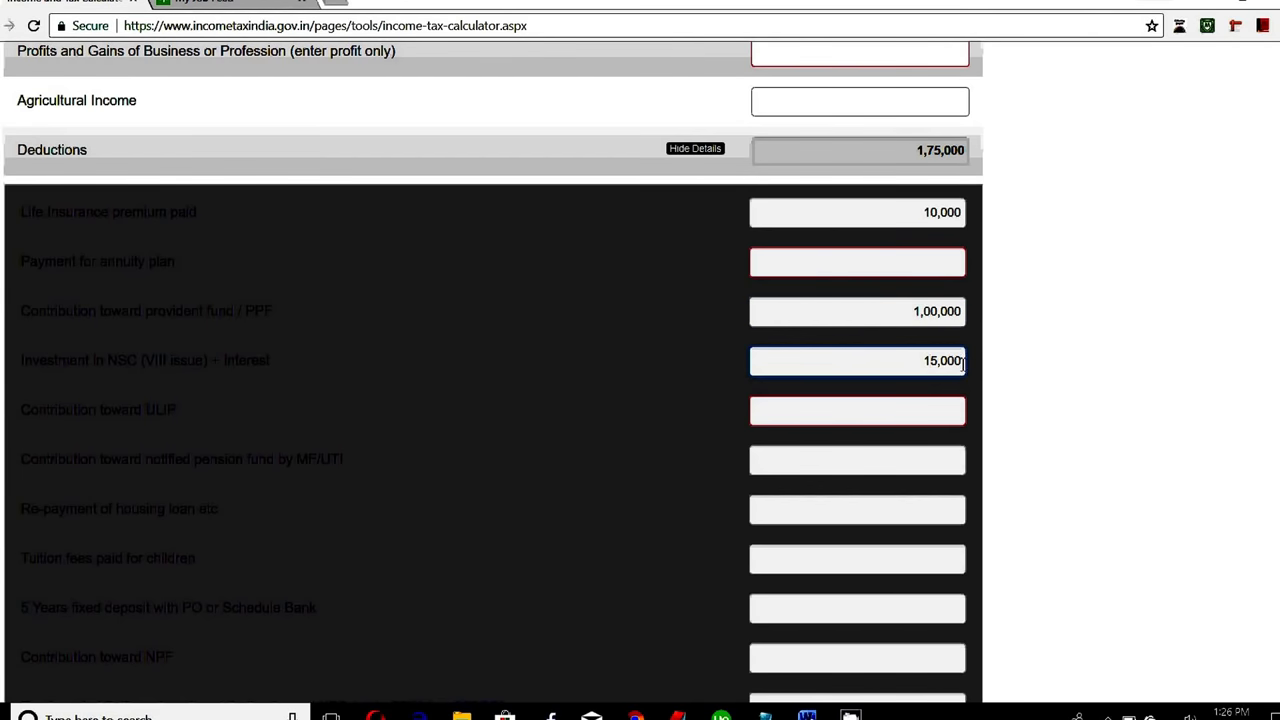
left_click(935, 412)
type("40000")
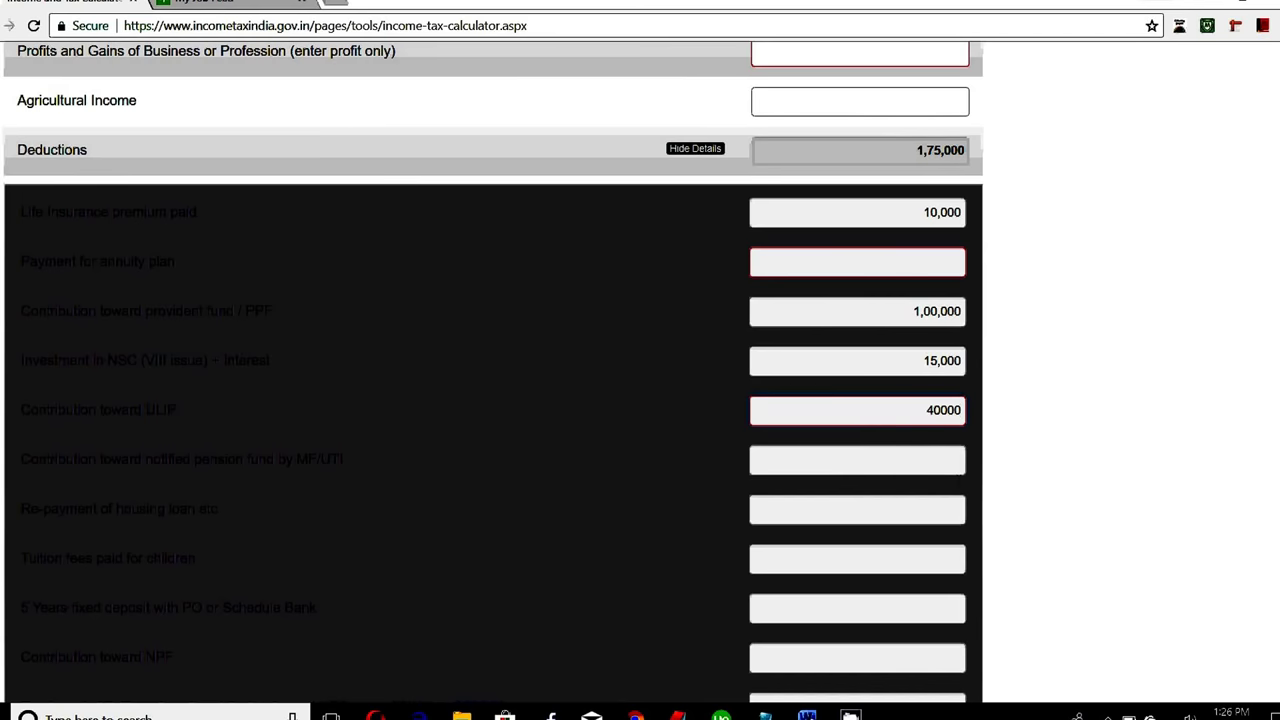
left_click(961, 509)
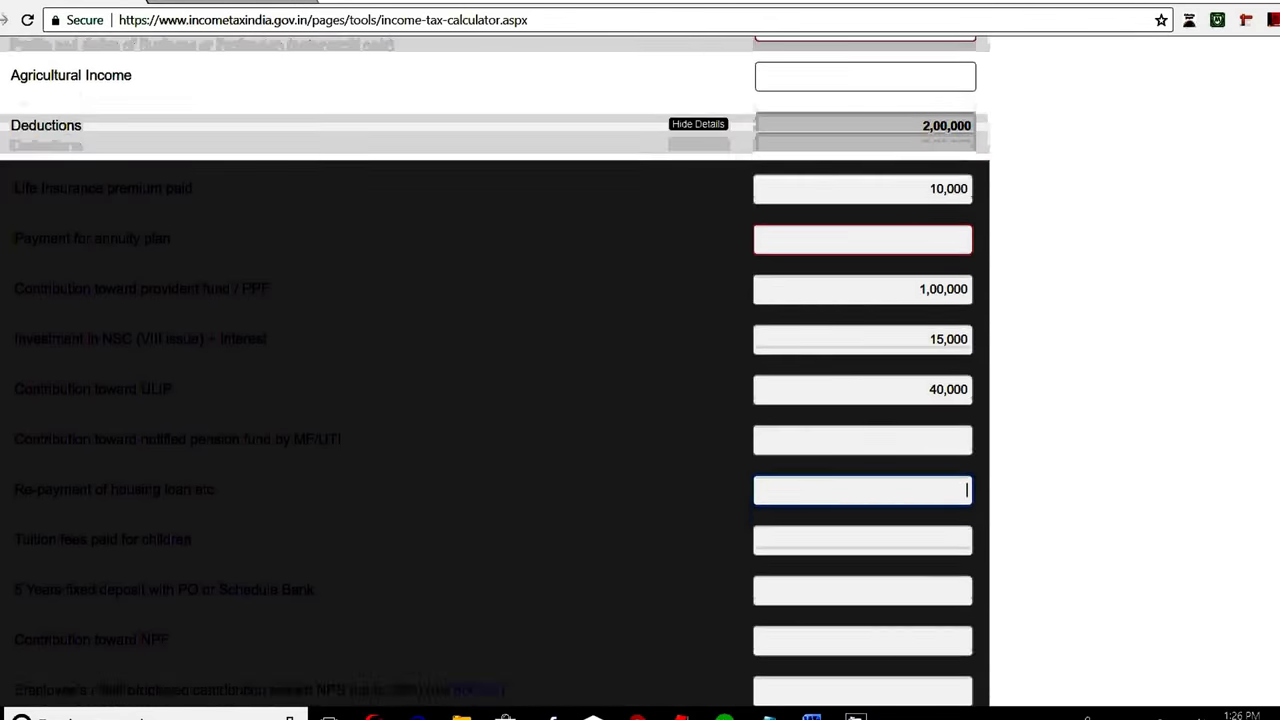
- Clear the 50,000 80DDB medical deduction and refresh totals via the 80C and 80TTA fields
scroll(995, 178, "down", 6)
scroll(995, 178, "down", 3)
scroll(995, 178, "down", 3)
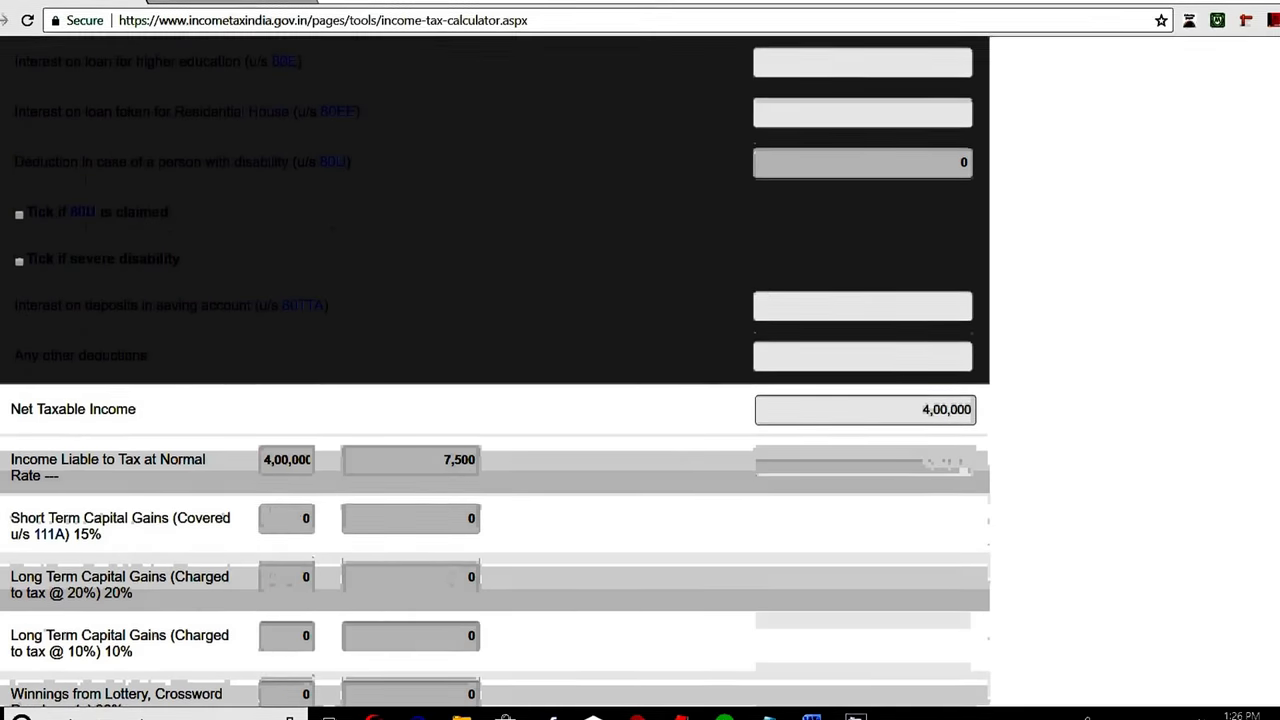
scroll(640, 380, "up", 10)
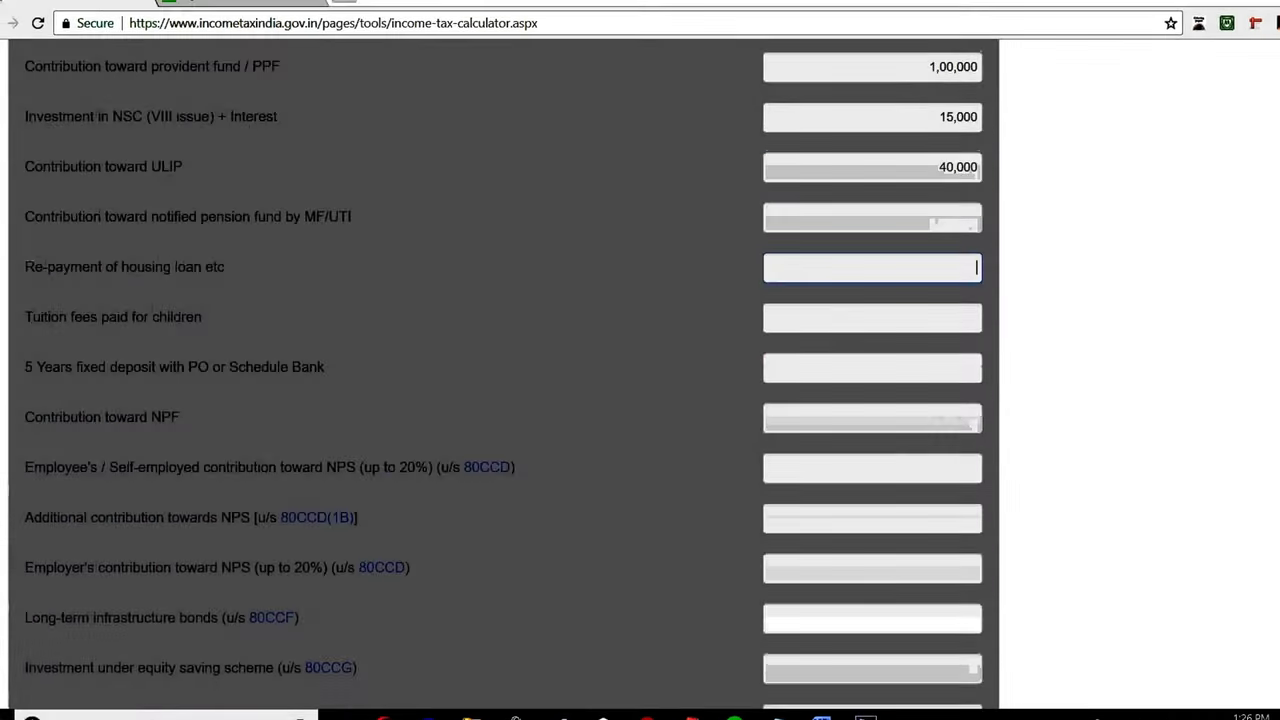
scroll(640, 380, "down", 4)
scroll(640, 380, "down", 2)
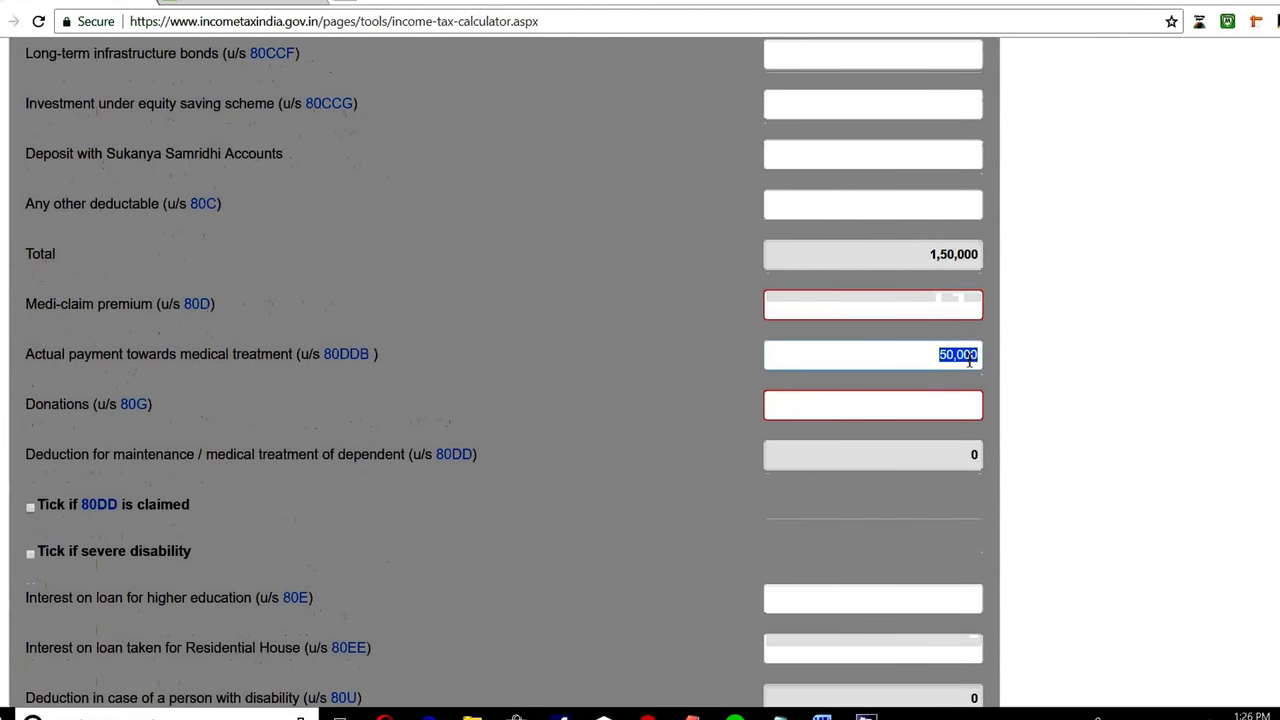
key("BackSpace")
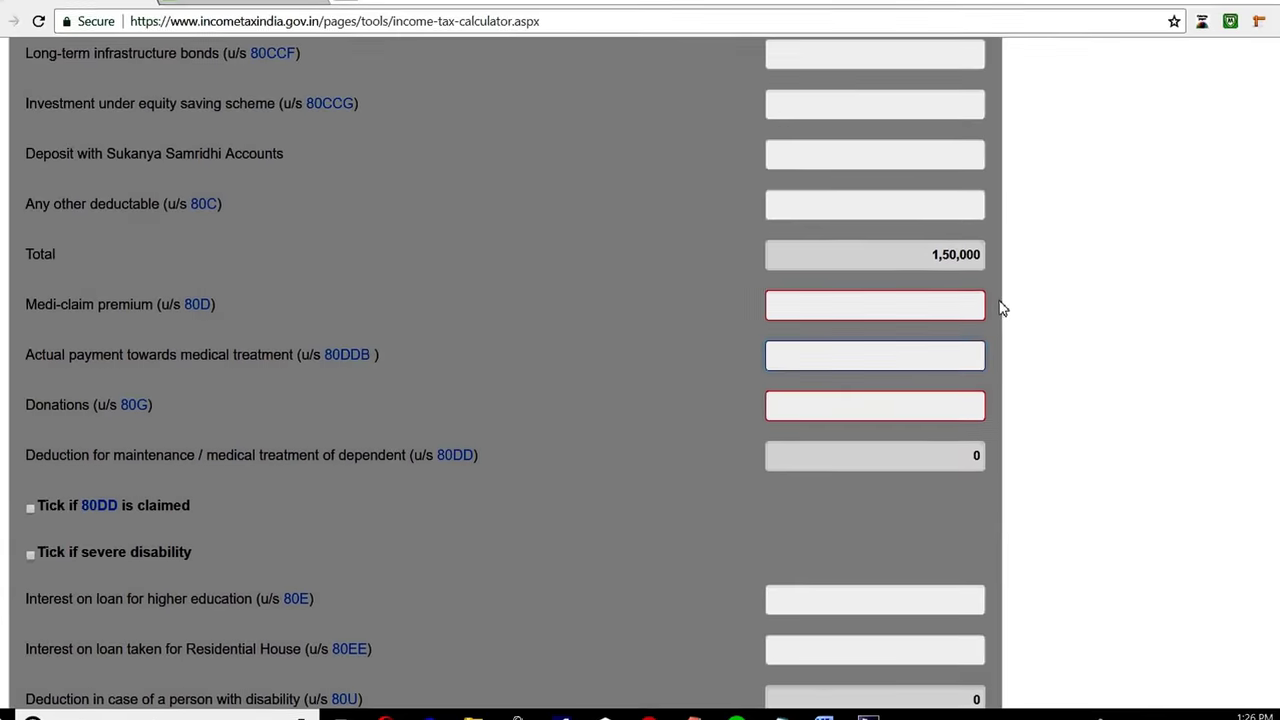
scroll(1002, 308, "down", 3)
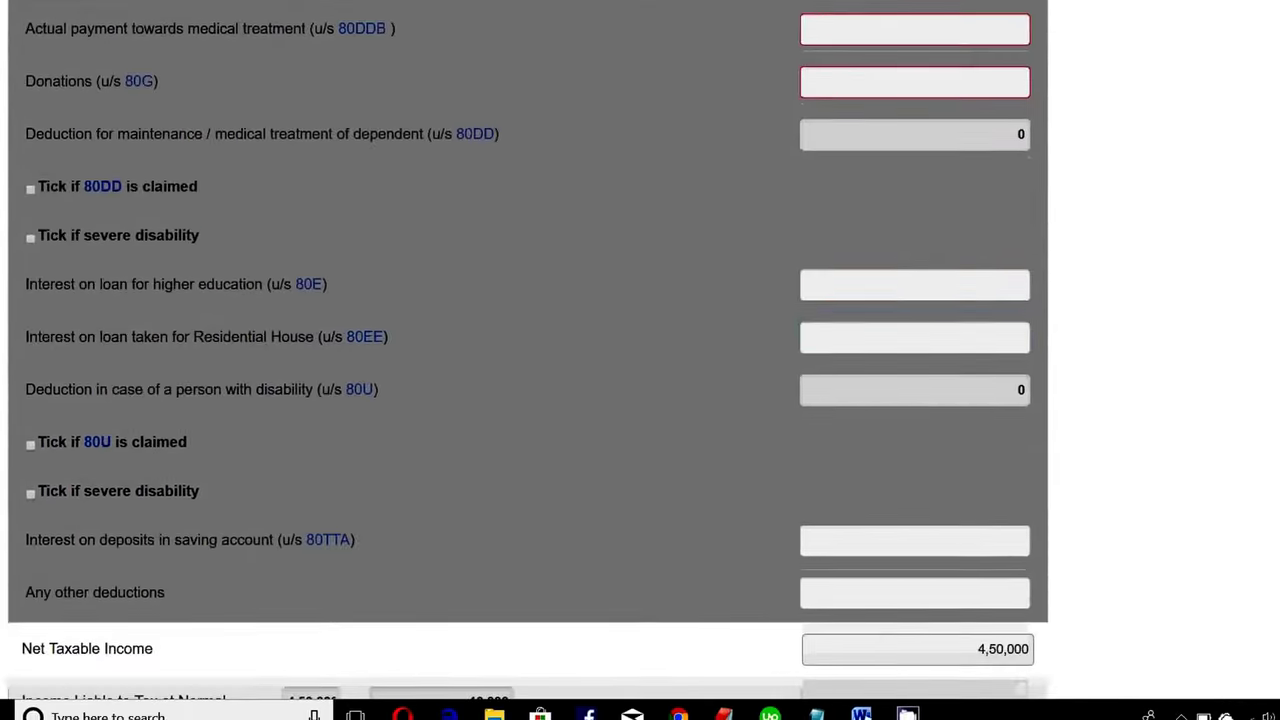
scroll(640, 360, "up", 5)
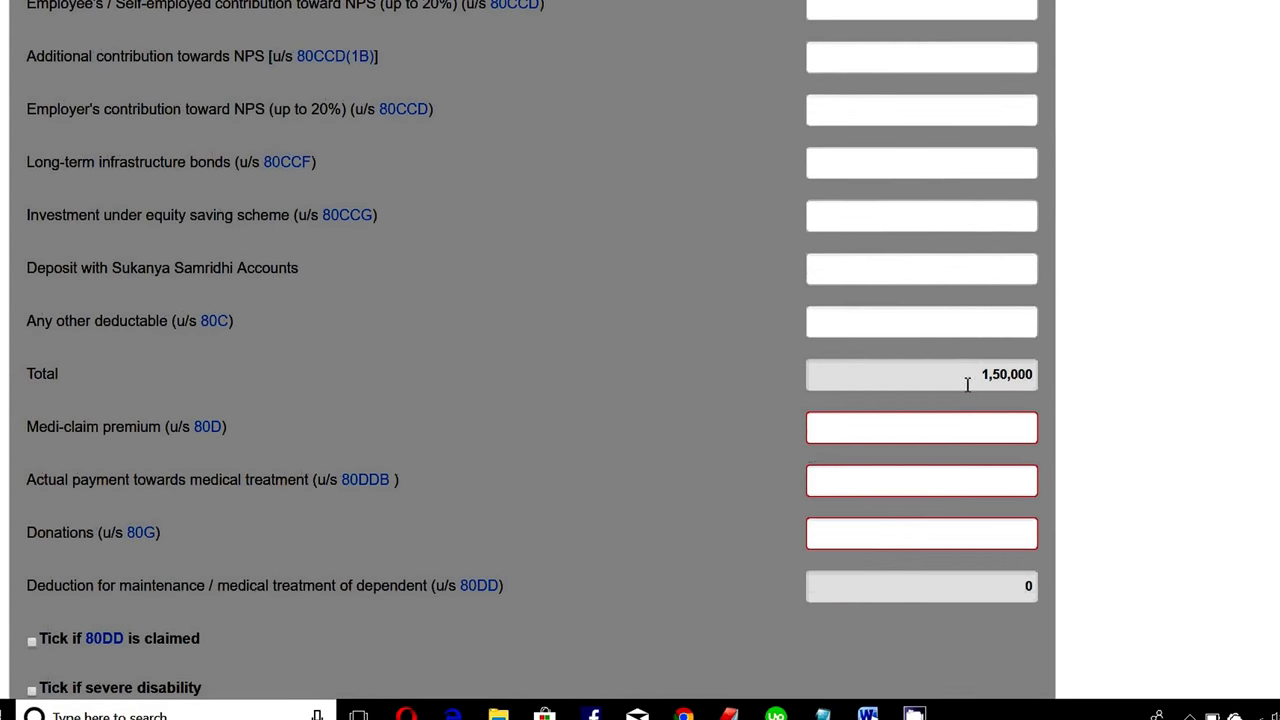
left_click(975, 321)
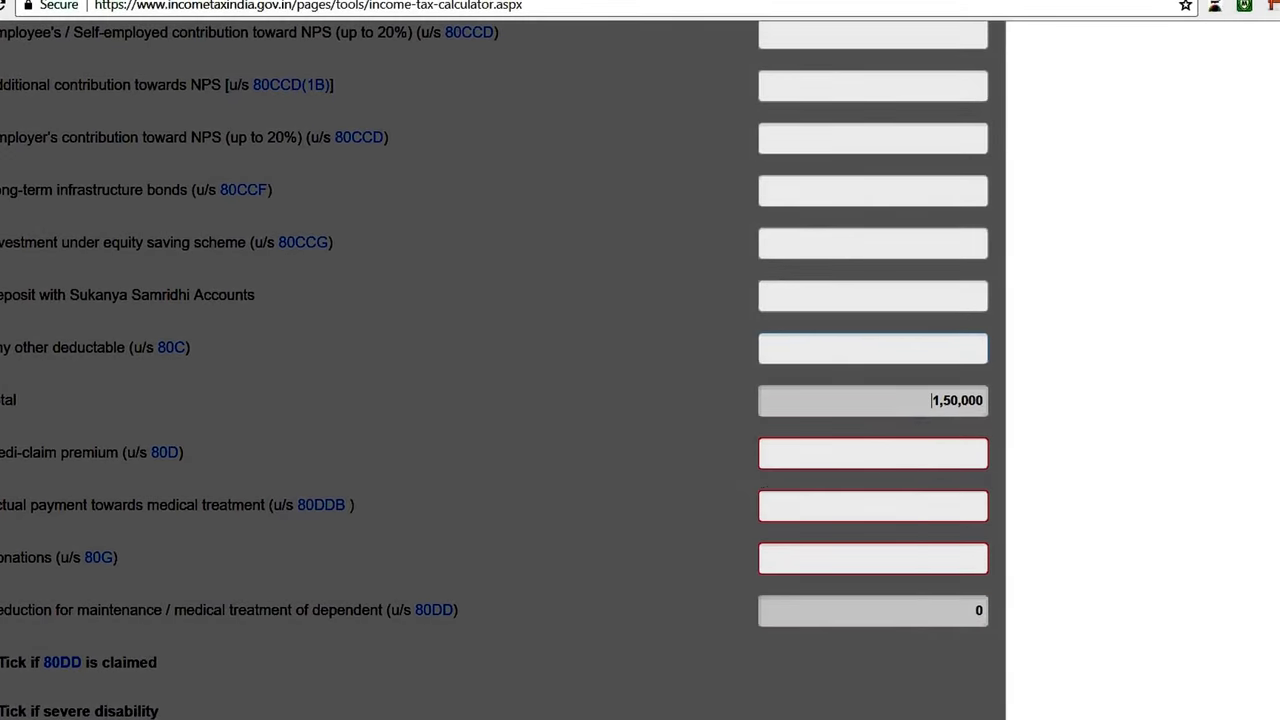
scroll(500, 400, "down", 3)
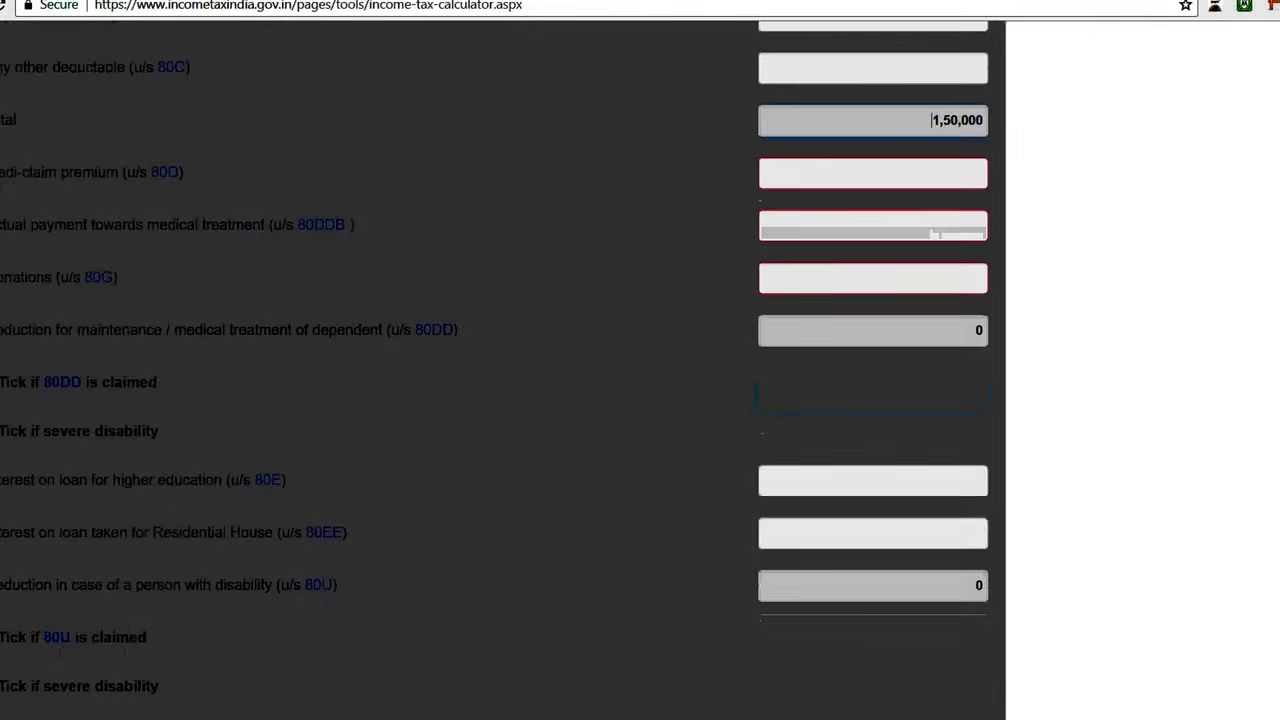
scroll(500, 400, "down", 3)
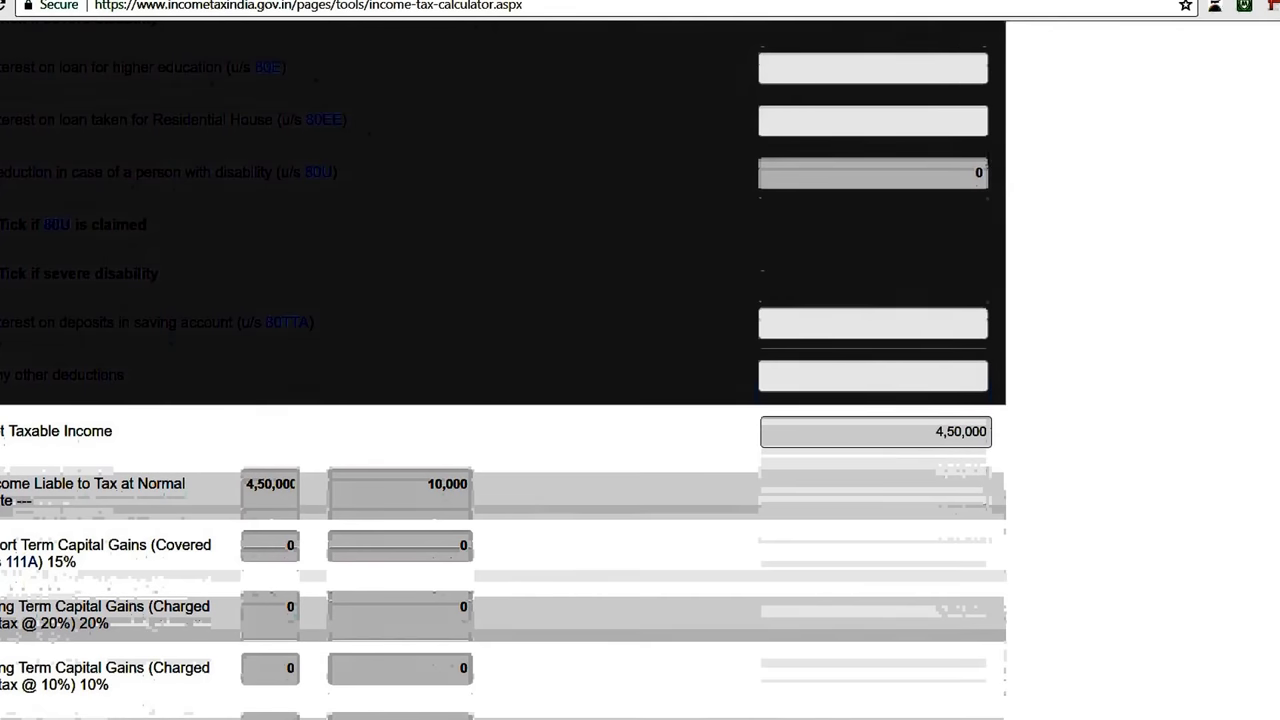
left_click(933, 325)
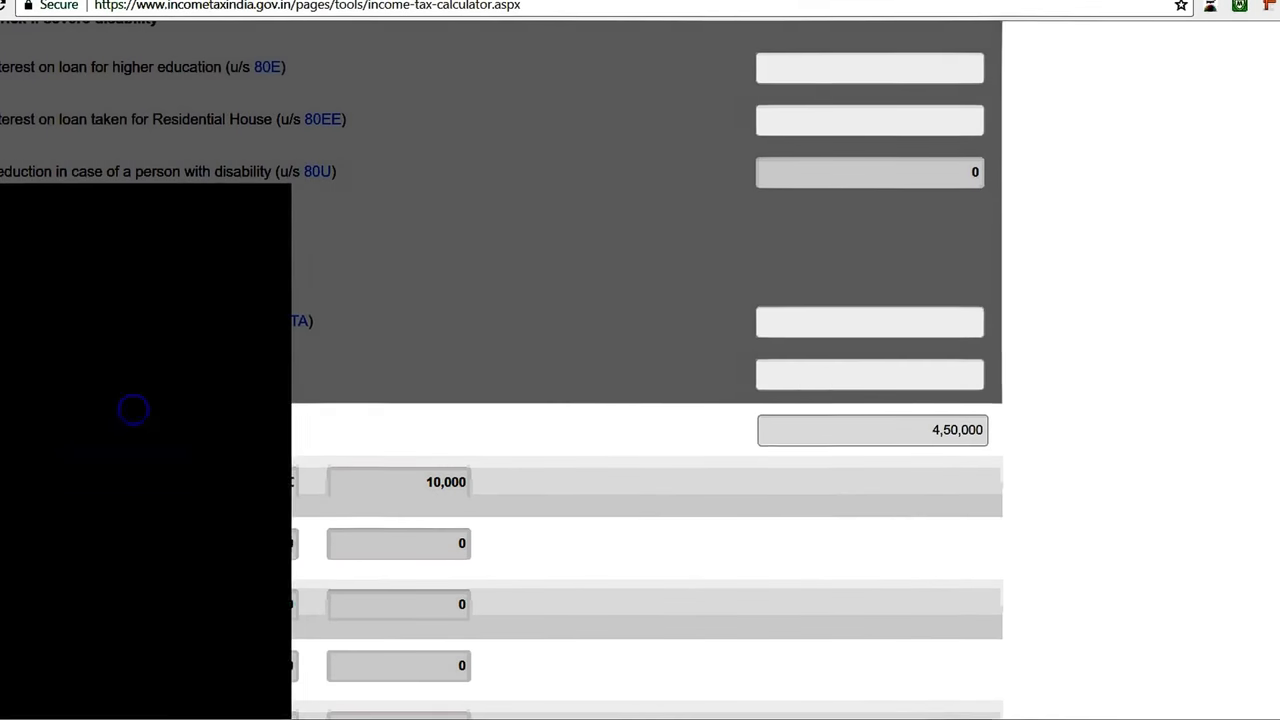
- Open Windows Calculator and enter 450,000
type("cal")
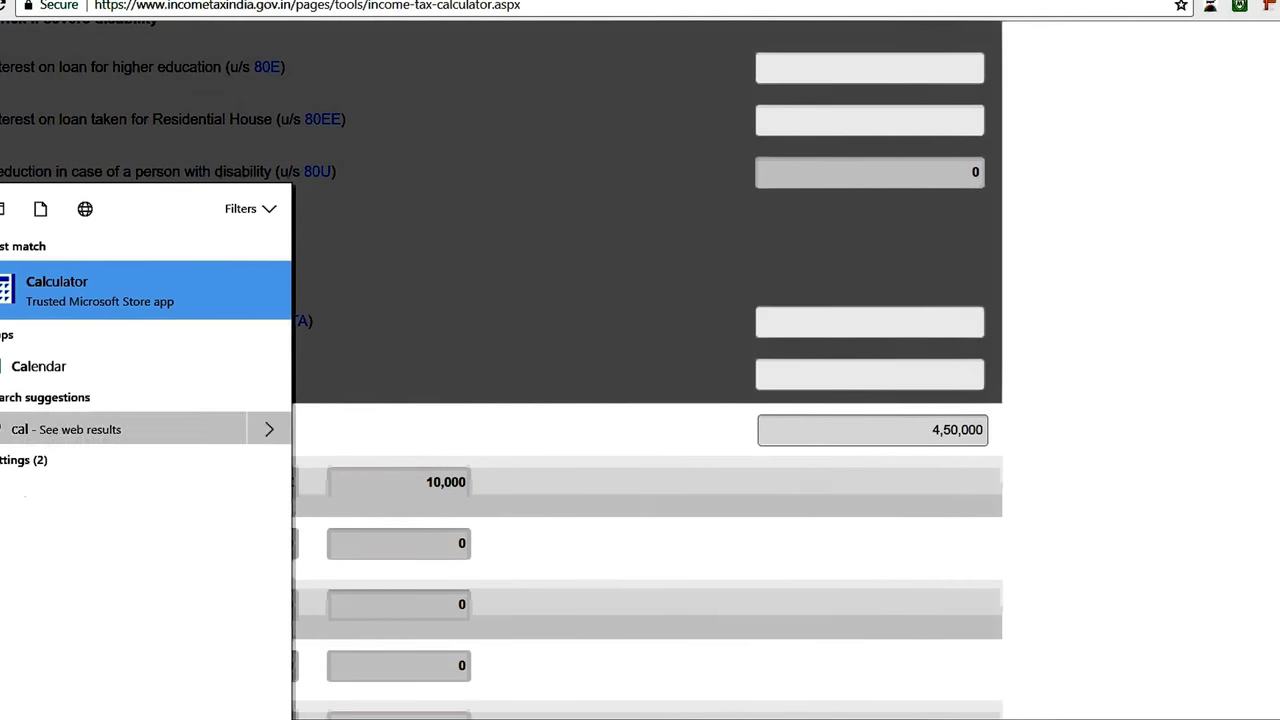
left_click(60, 292)
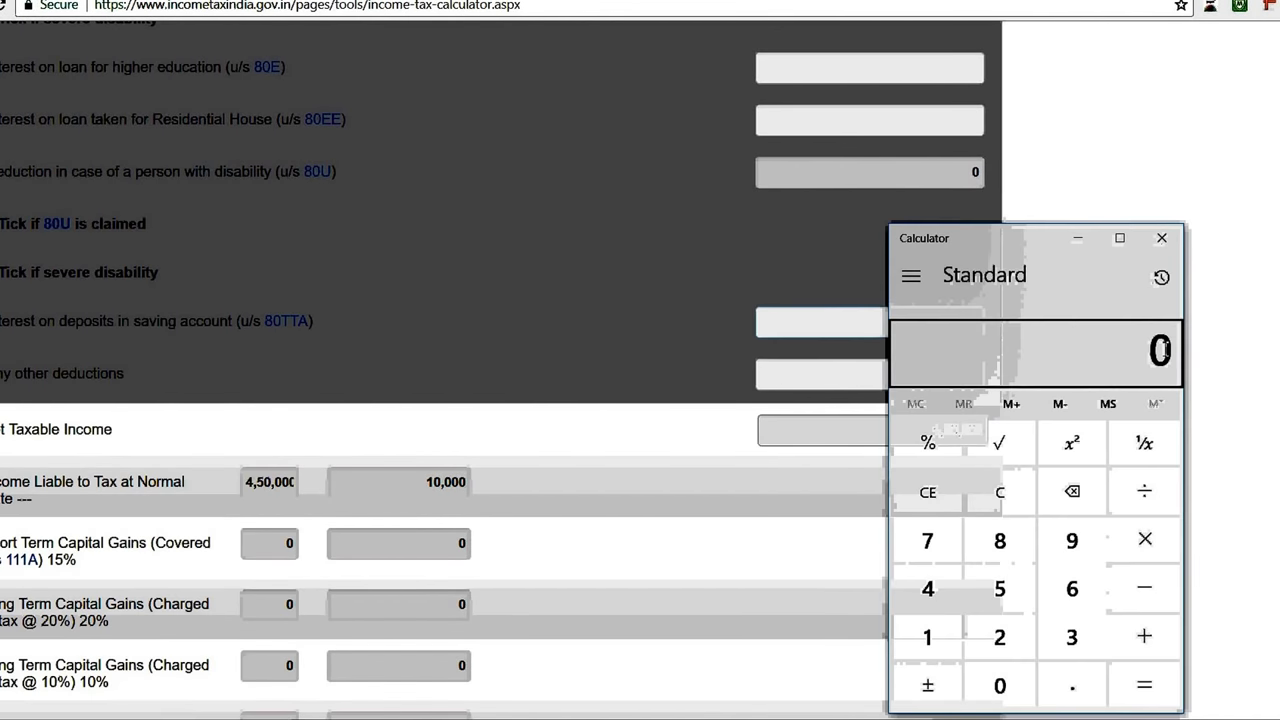
left_click(1001, 638)
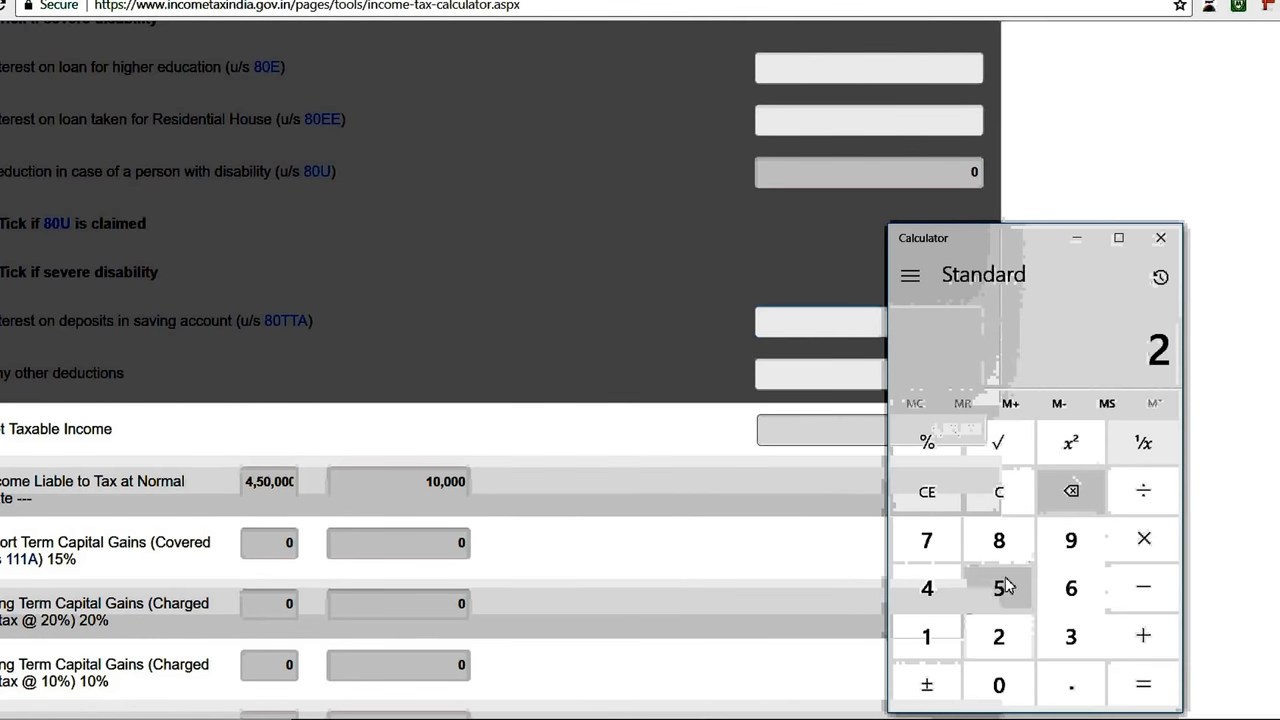
left_click(1002, 588)
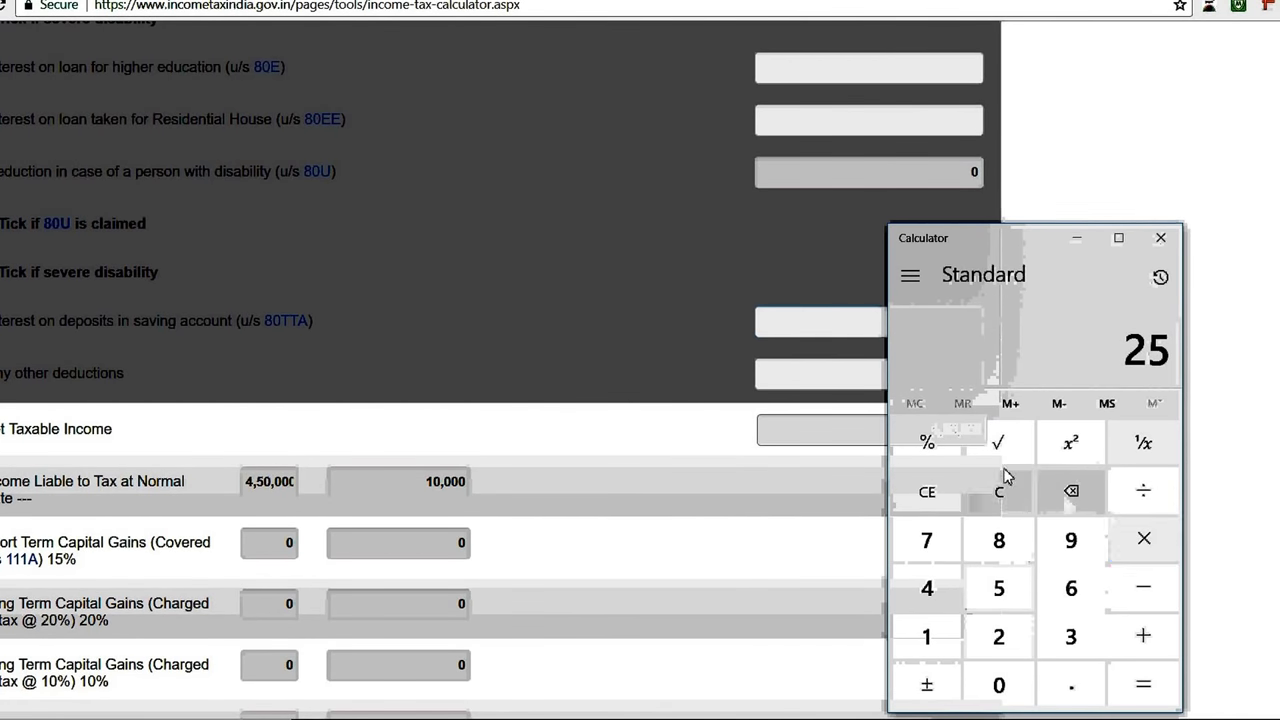
left_click(1070, 500)
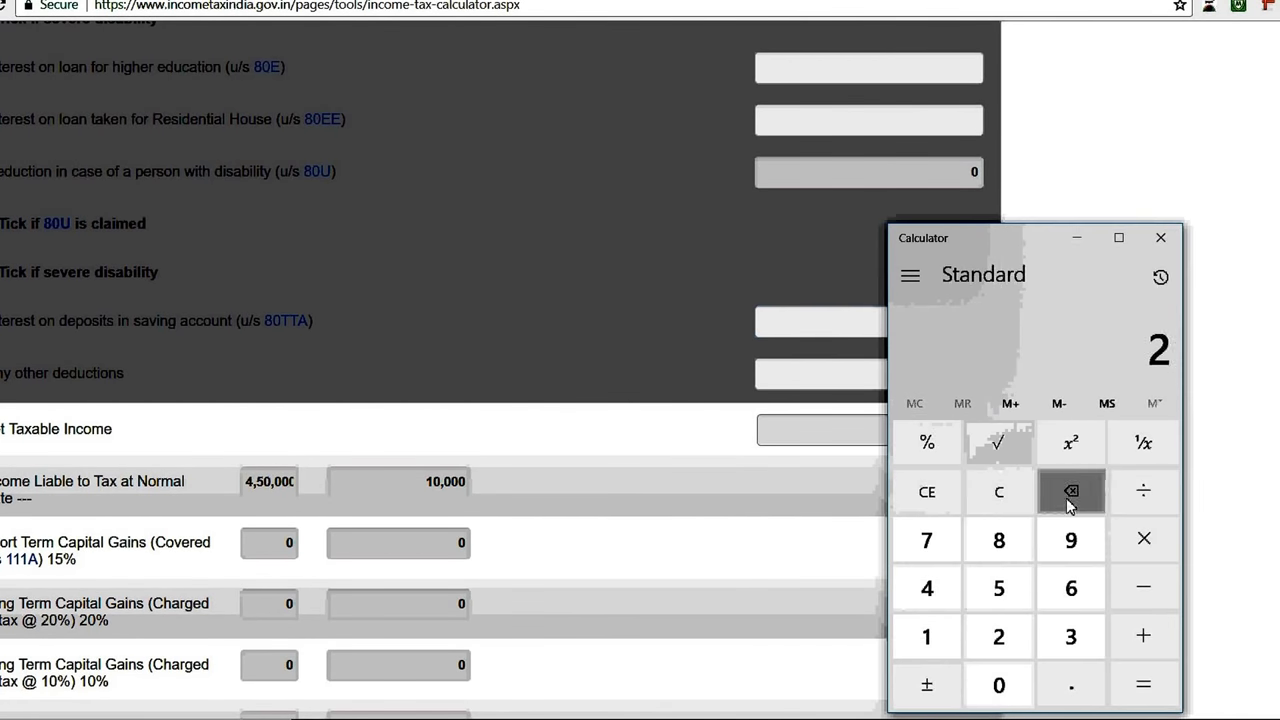
left_click(922, 590)
left_click(1000, 598)
left_click(995, 684)
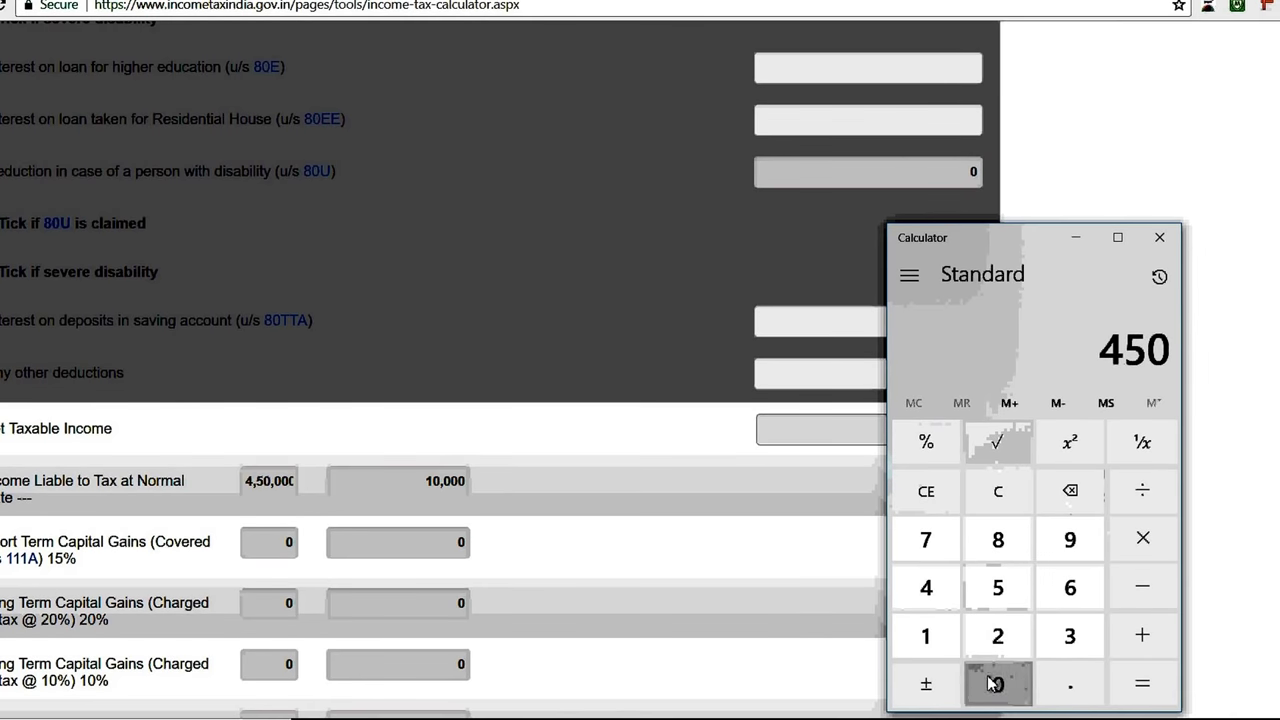
left_click(993, 684)
double_click(992, 684)
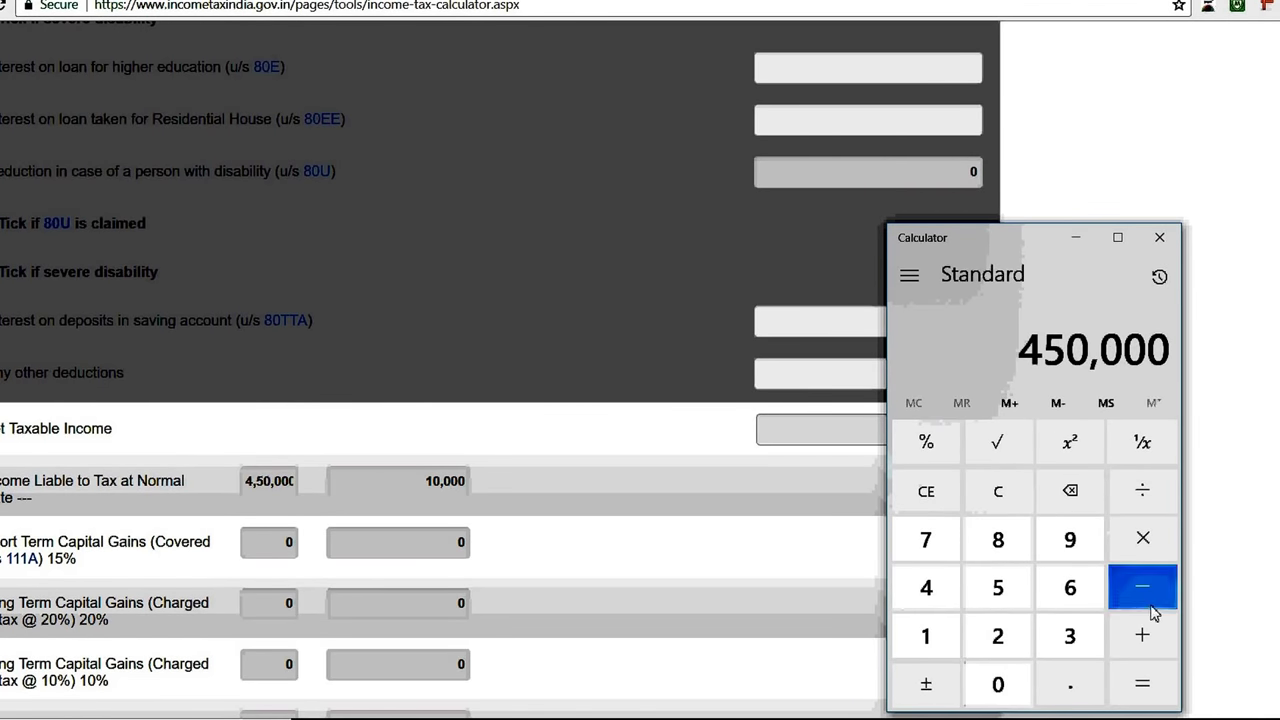
- Subtract 250,000 to get 200,000
left_click(1150, 606)
left_click(997, 643)
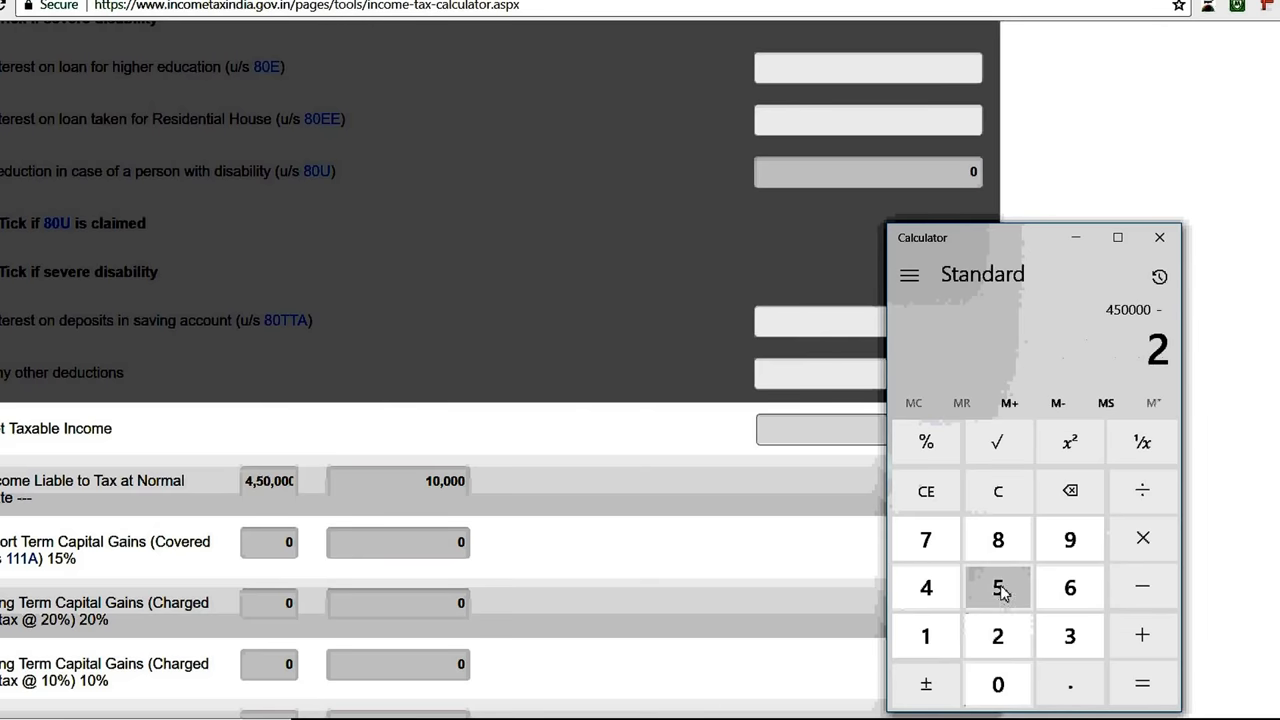
left_click(997, 588)
left_click(1000, 690)
triple_click(1000, 690)
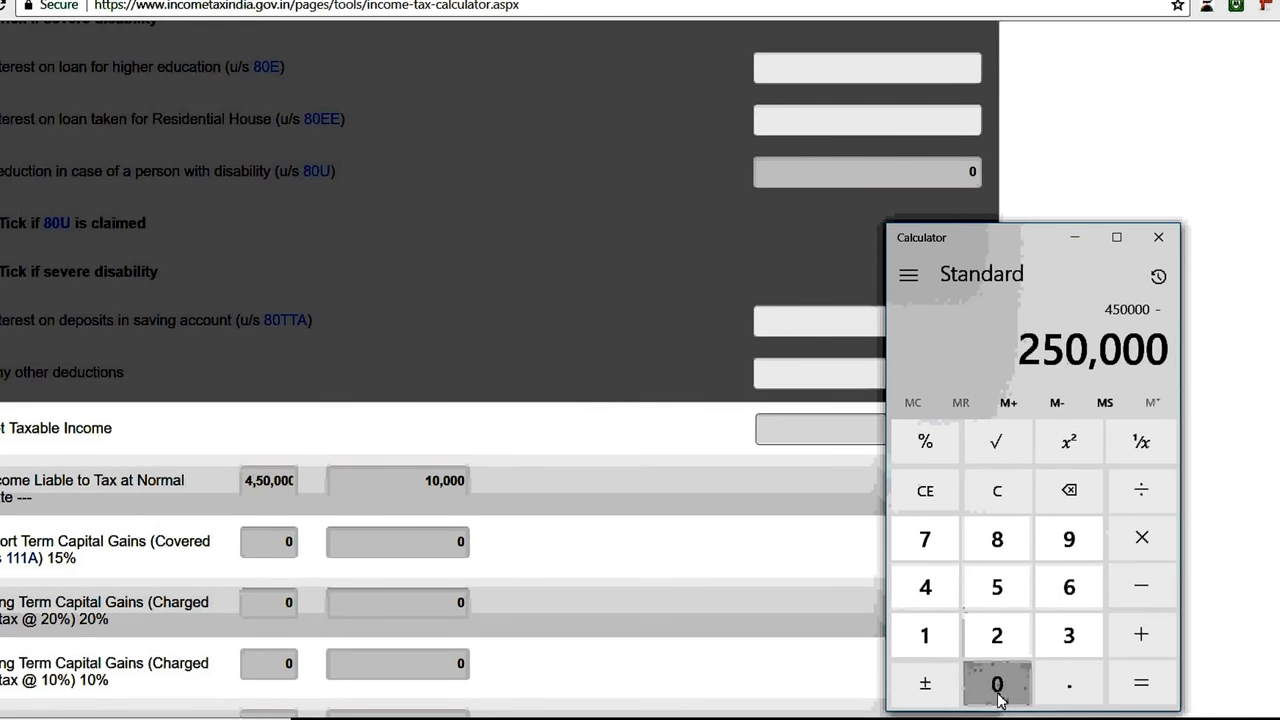
left_click(1160, 684)
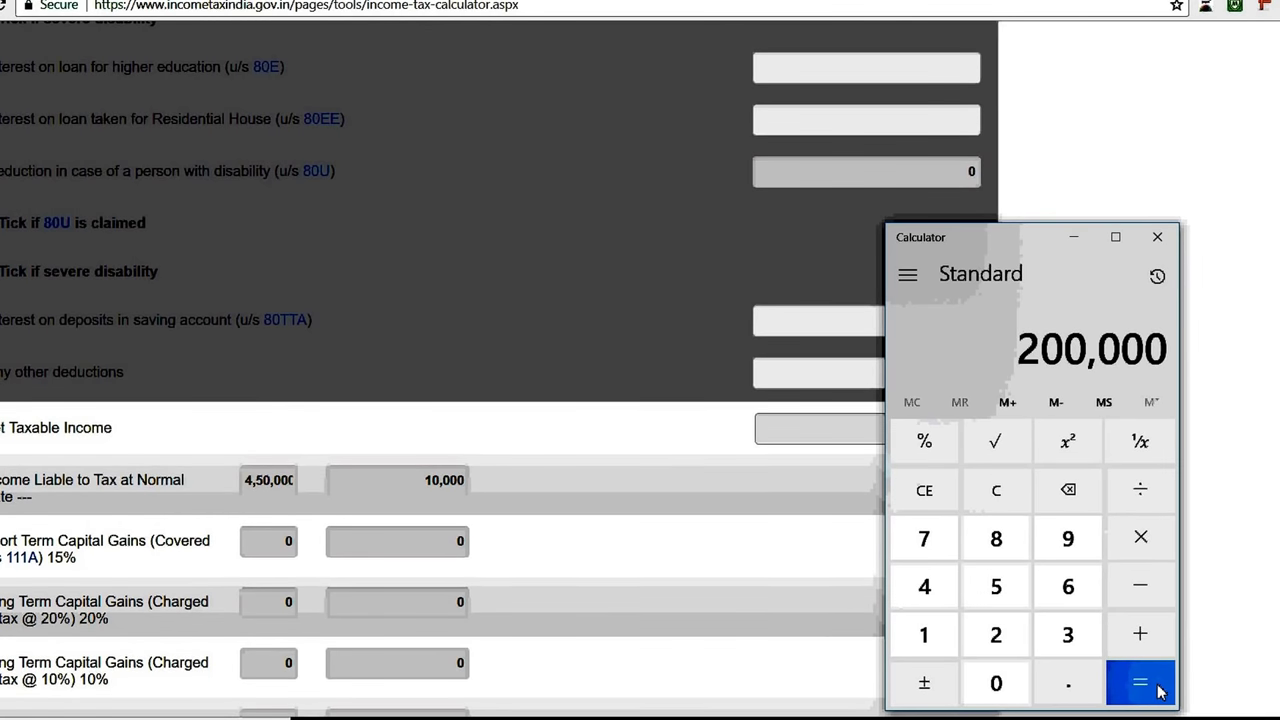
- Multiply by 5 and divide by 100, giving 10,000
left_click(1148, 540)
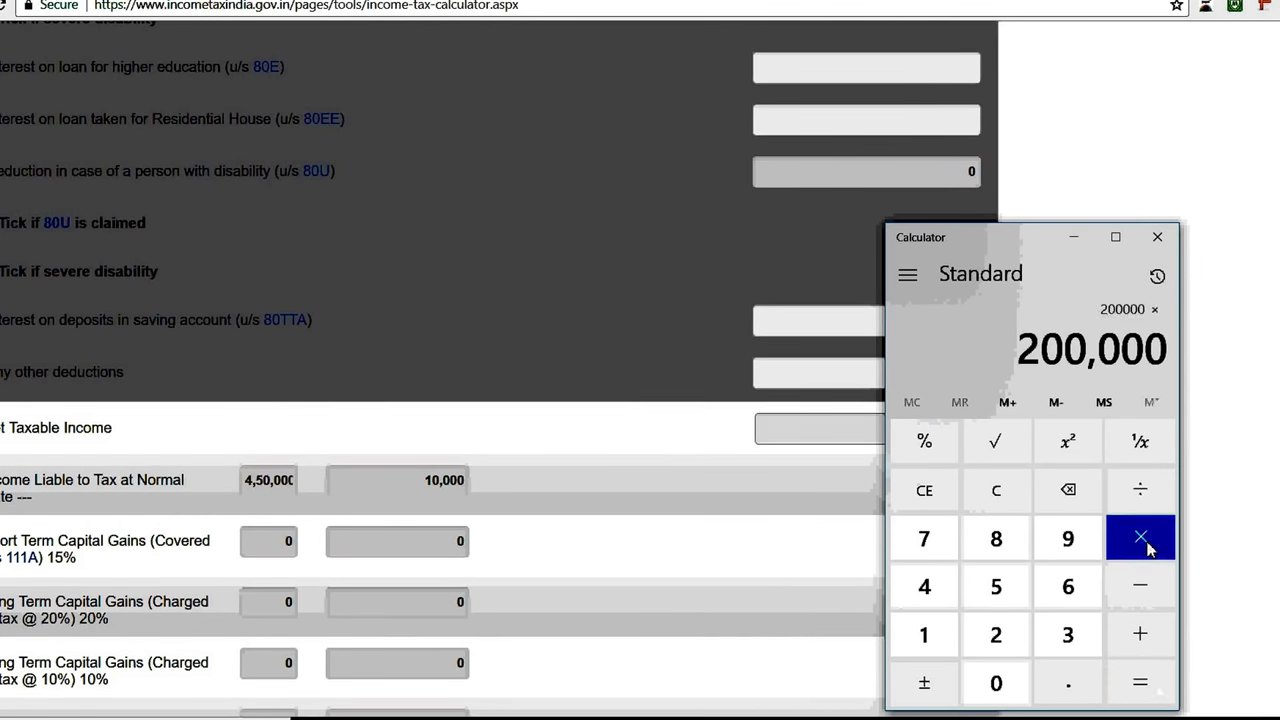
left_click(998, 588)
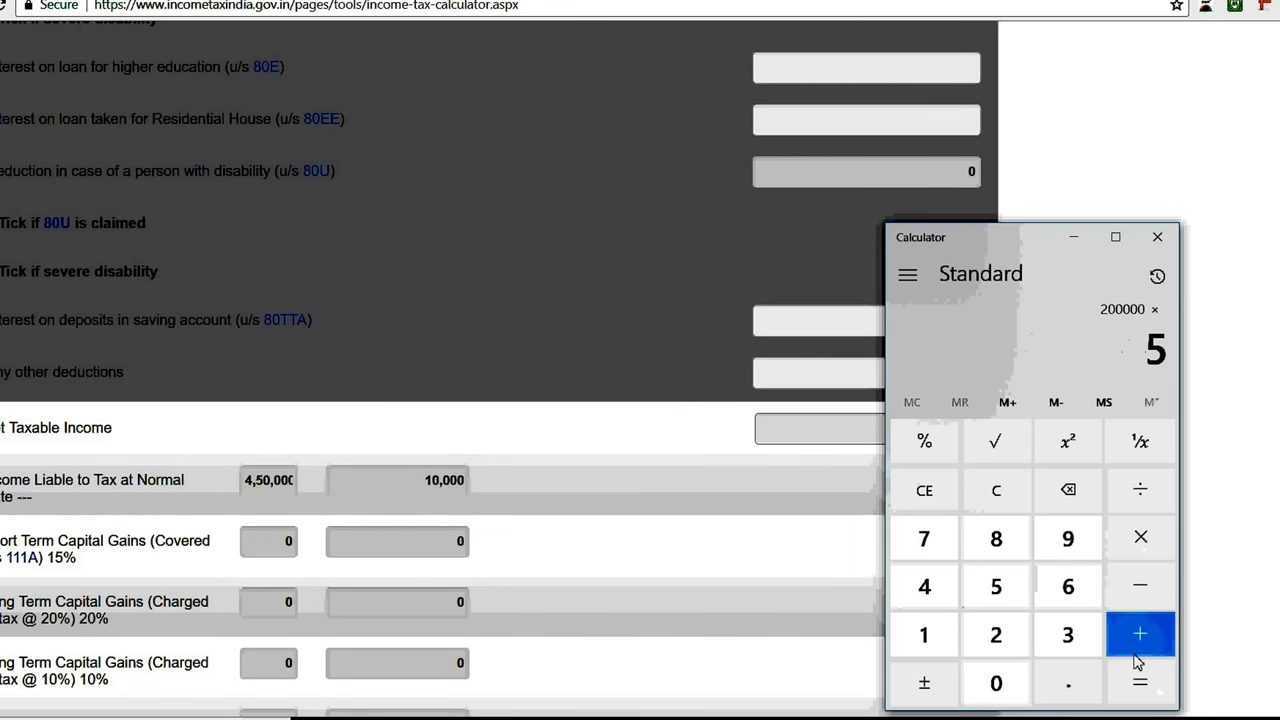
left_click(1131, 686)
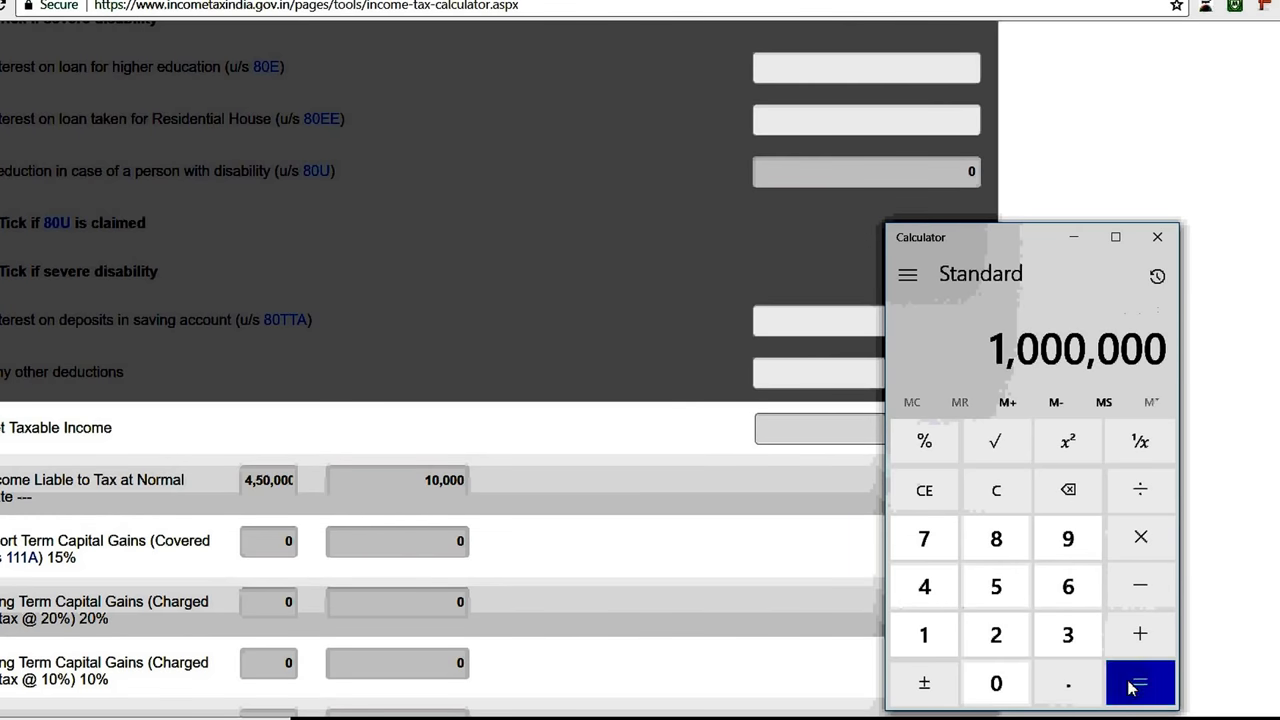
left_click(1145, 492)
left_click(920, 640)
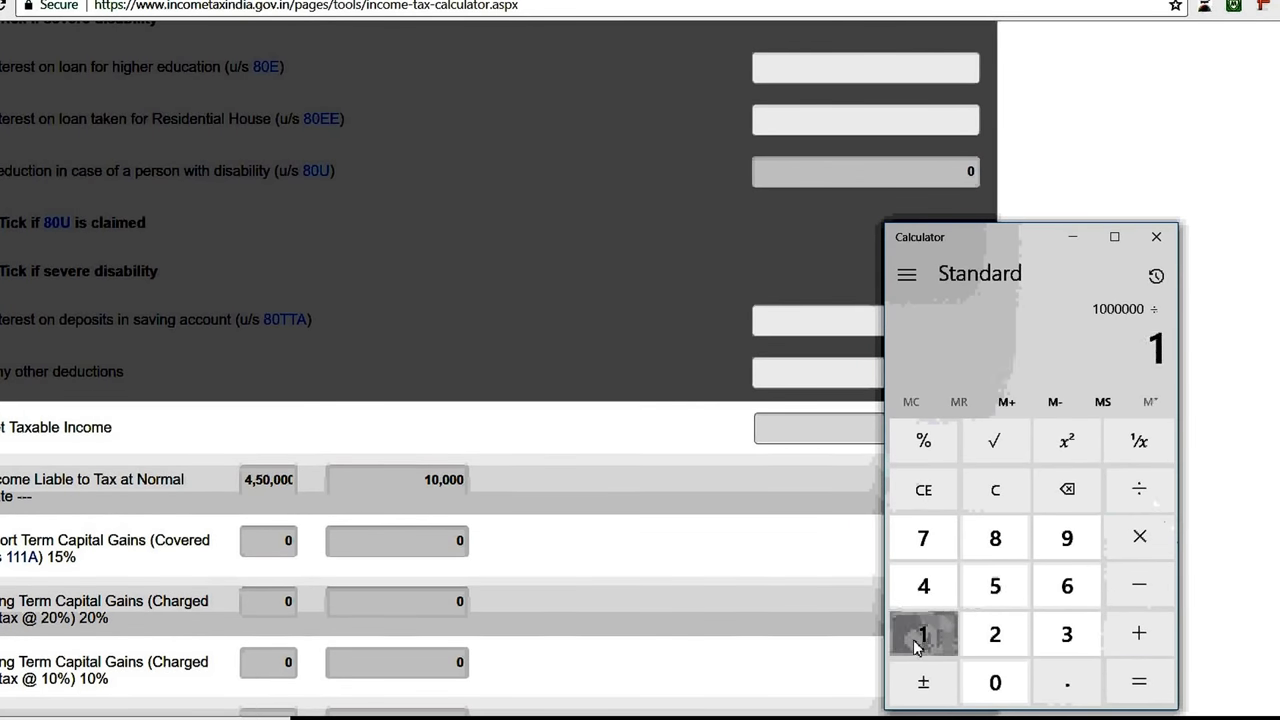
left_click(990, 682)
left_click(990, 682)
left_click(1138, 687)
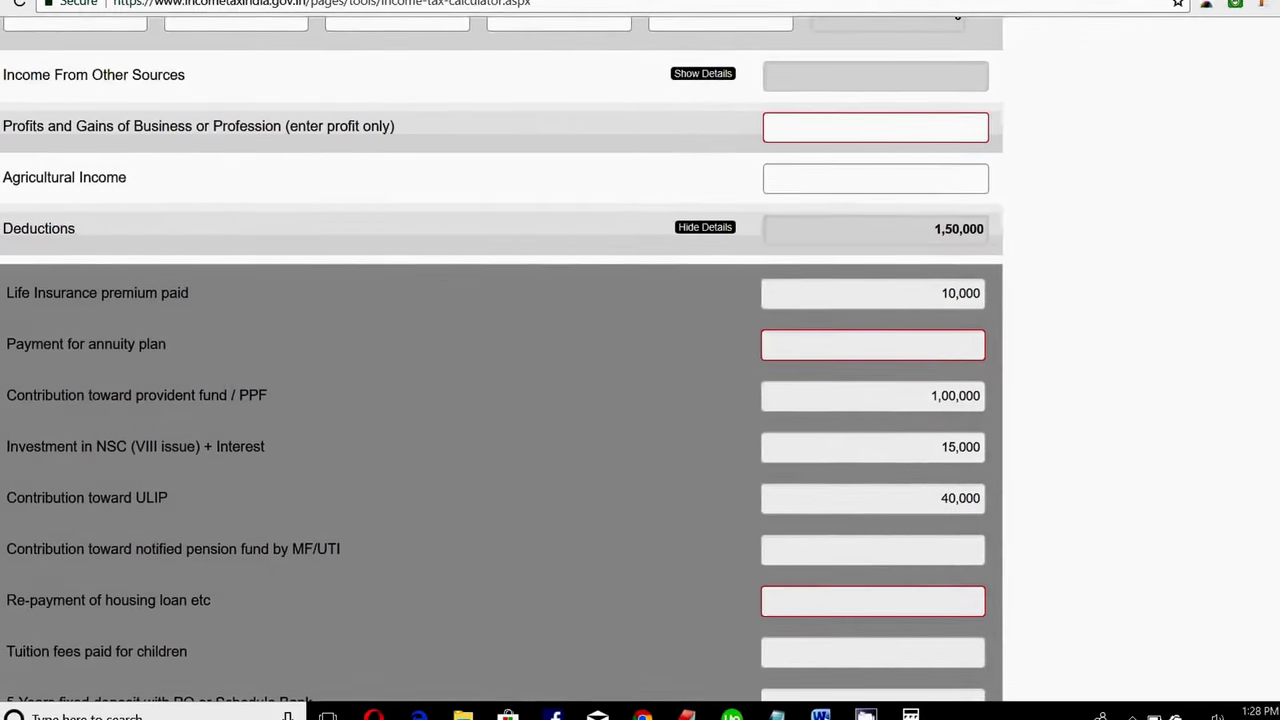
- Review the 6,50,000 net taxable income and 42,500 tax, then return to Windows Calculator
scroll(500, 400, "down", 2)
scroll(500, 400, "down", 5)
scroll(500, 400, "down", 3)
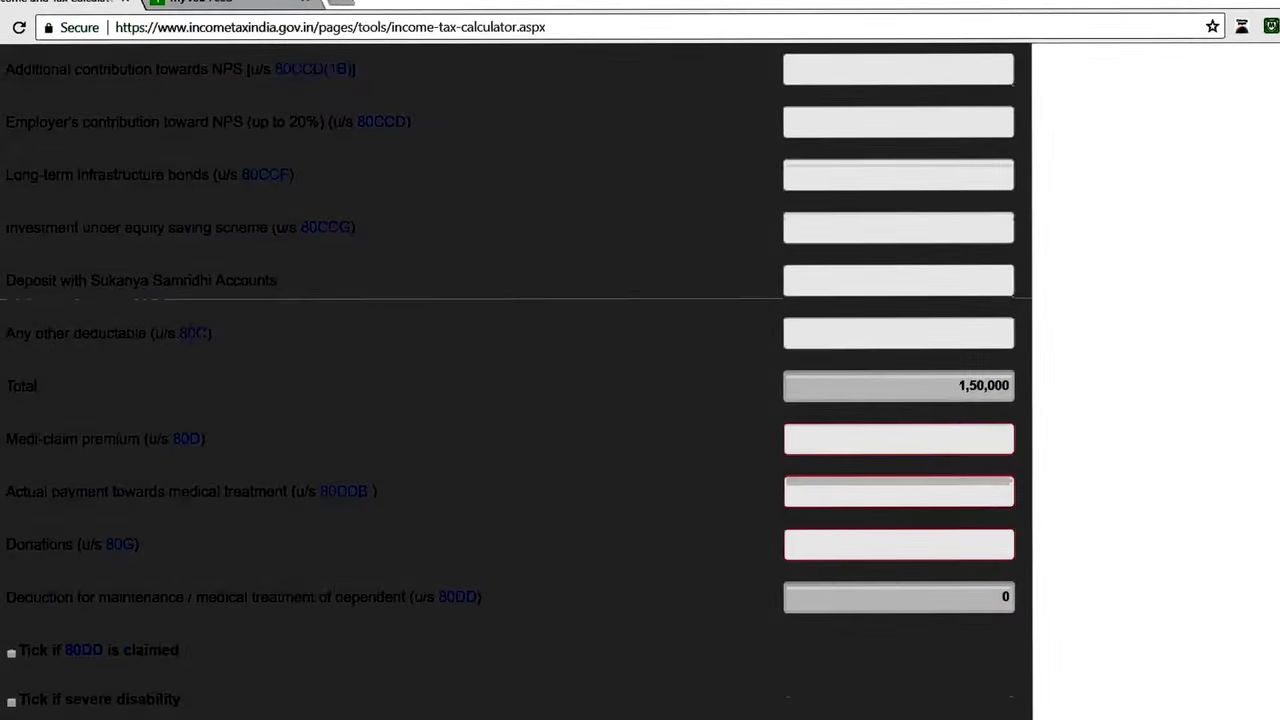
scroll(500, 400, "down", 4)
scroll(500, 400, "down", 3)
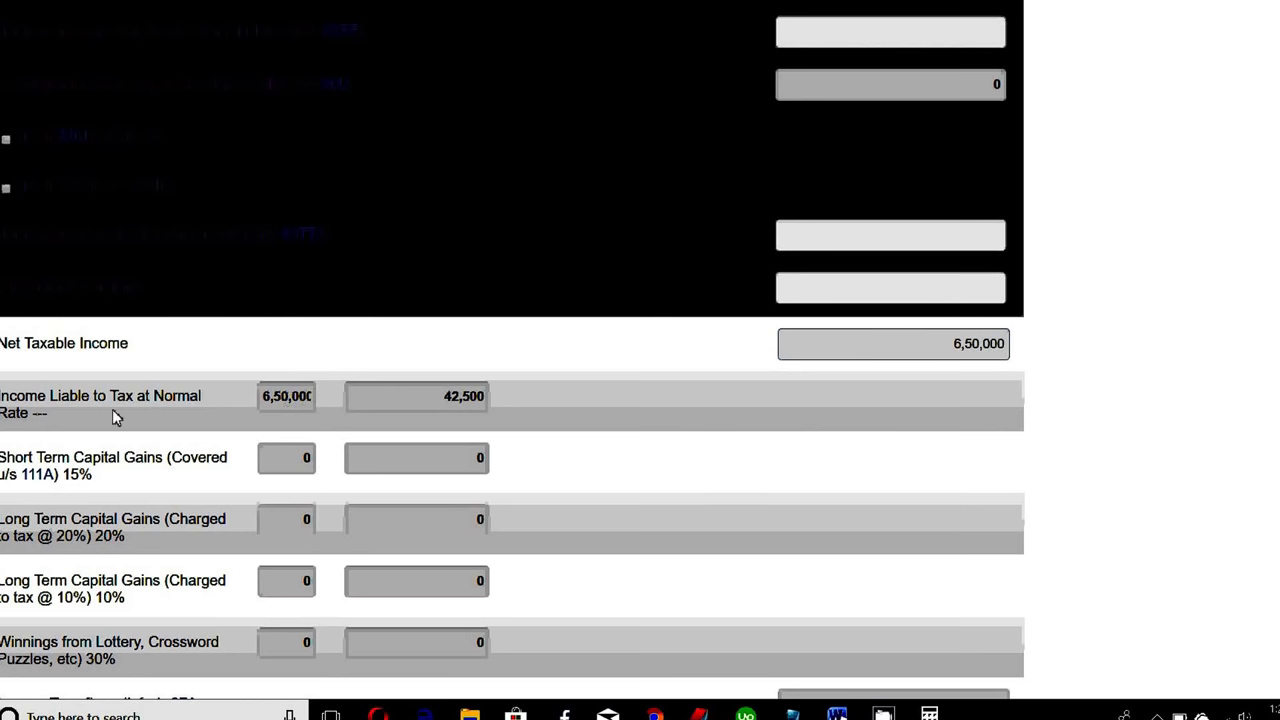
double_click(294, 399)
left_click(320, 370)
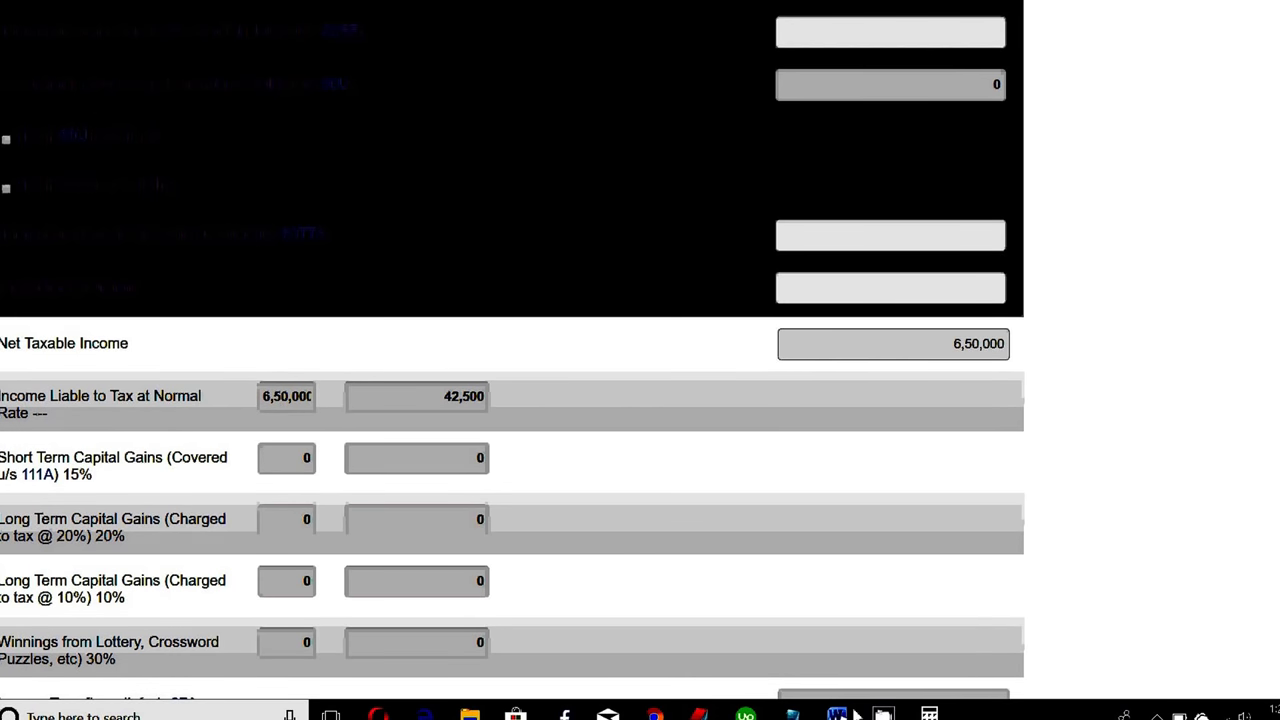
left_click(929, 714)
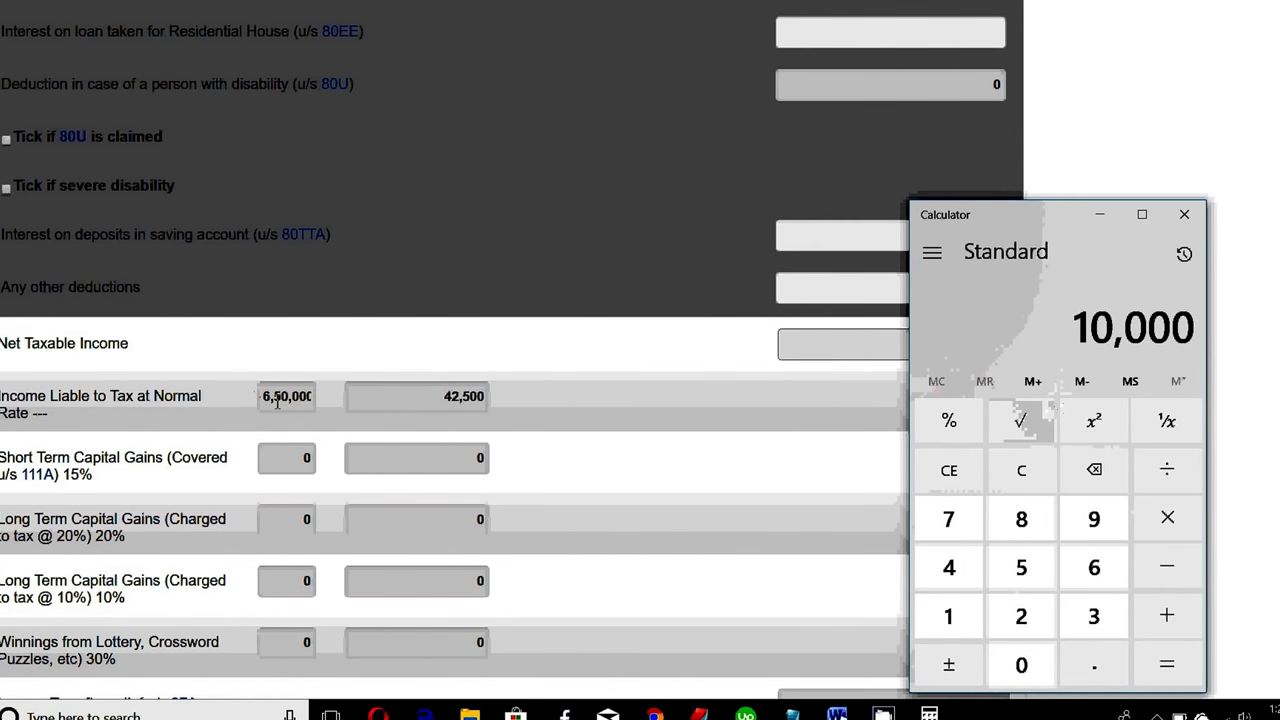
- Clear the calculator and compute 150,000 × 20 = 3,000,000
left_click(1042, 465)
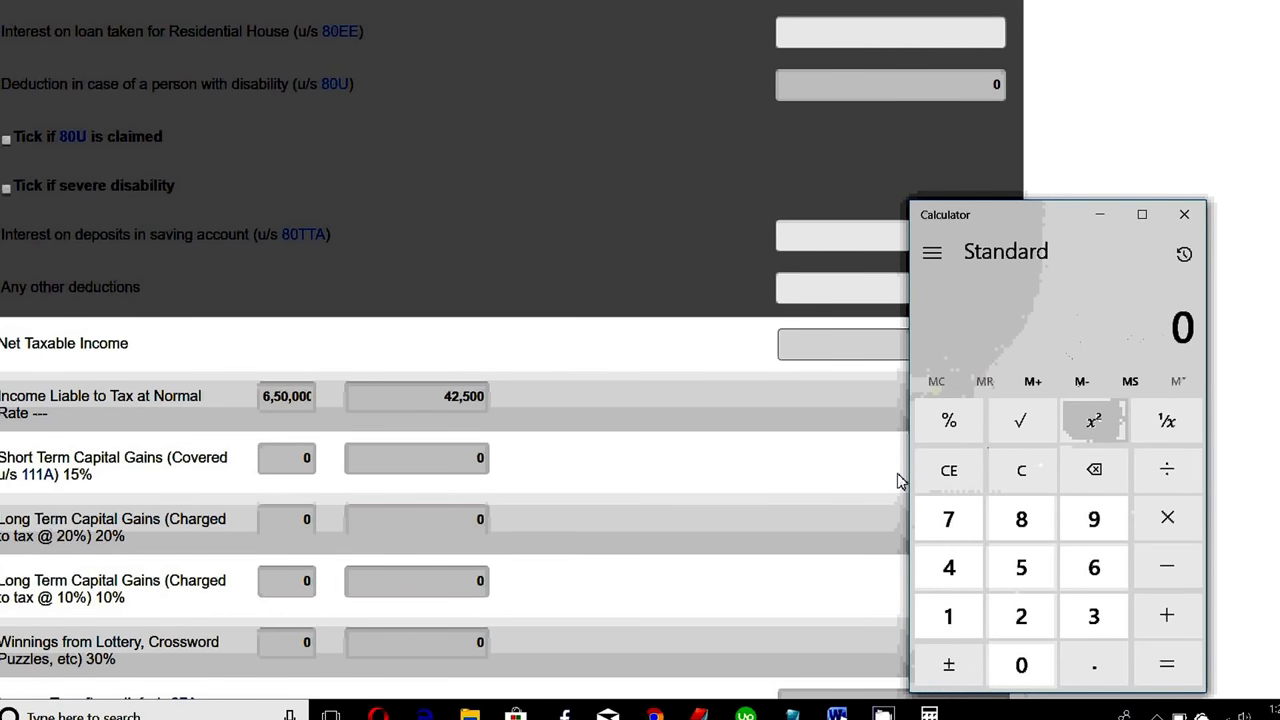
left_click(963, 620)
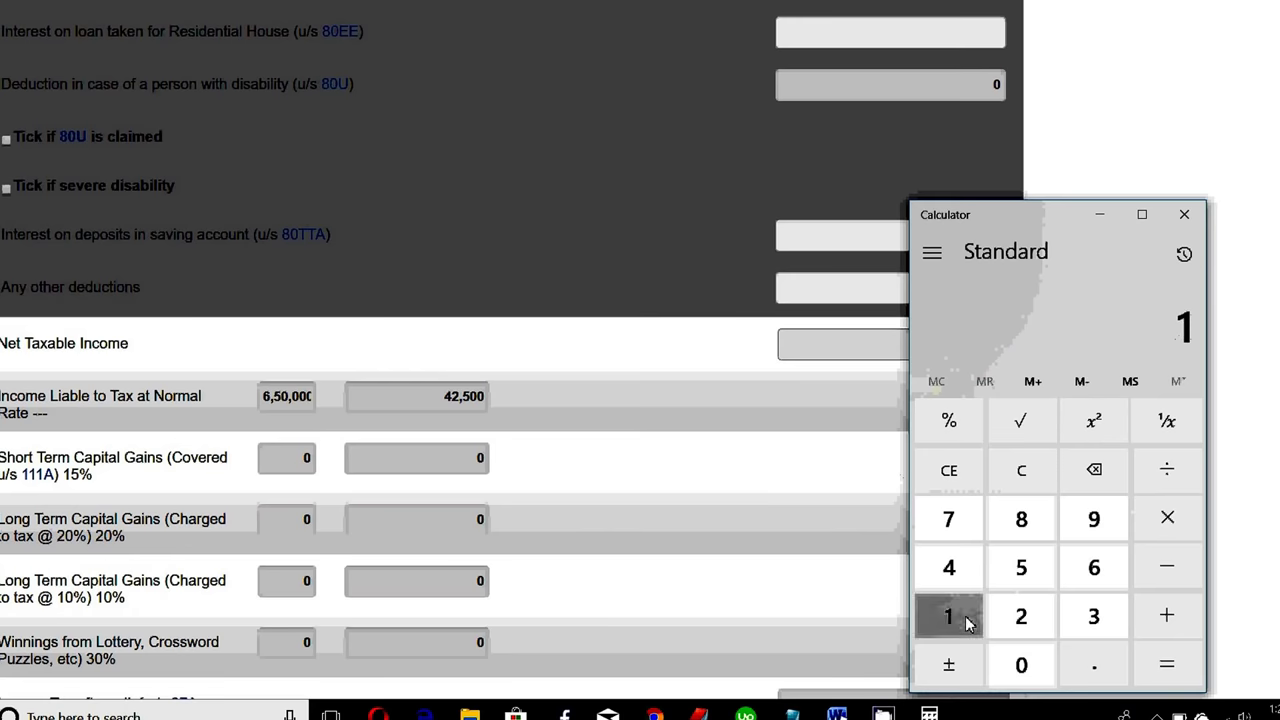
left_click(1040, 576)
left_click(1041, 668)
left_click(1041, 668)
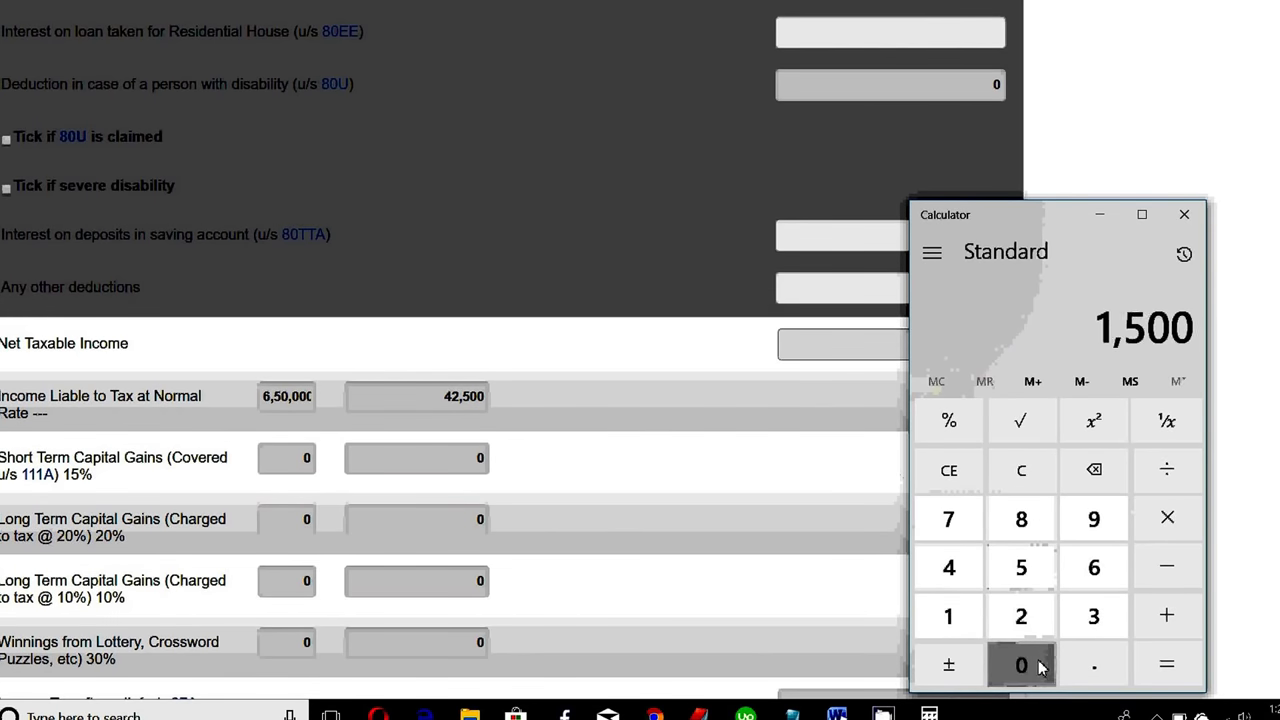
left_click(1041, 668)
left_click(1041, 668)
left_click(1185, 523)
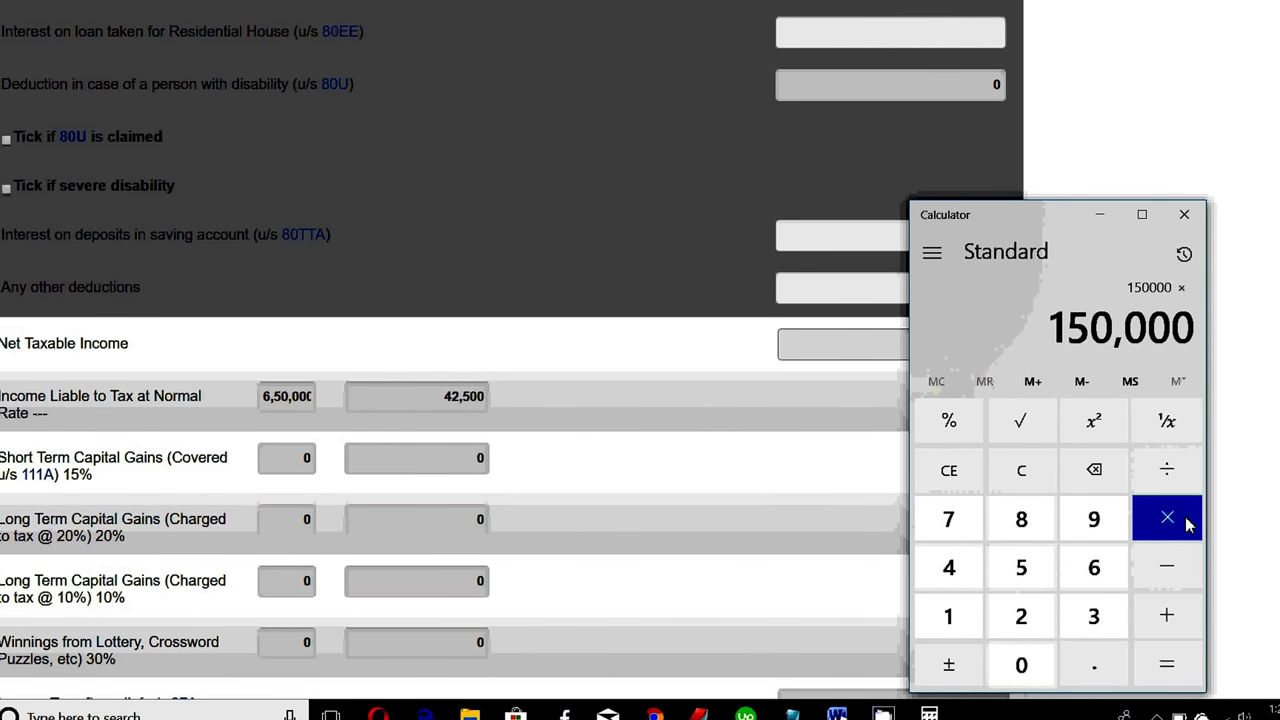
left_click(1020, 620)
left_click(1019, 664)
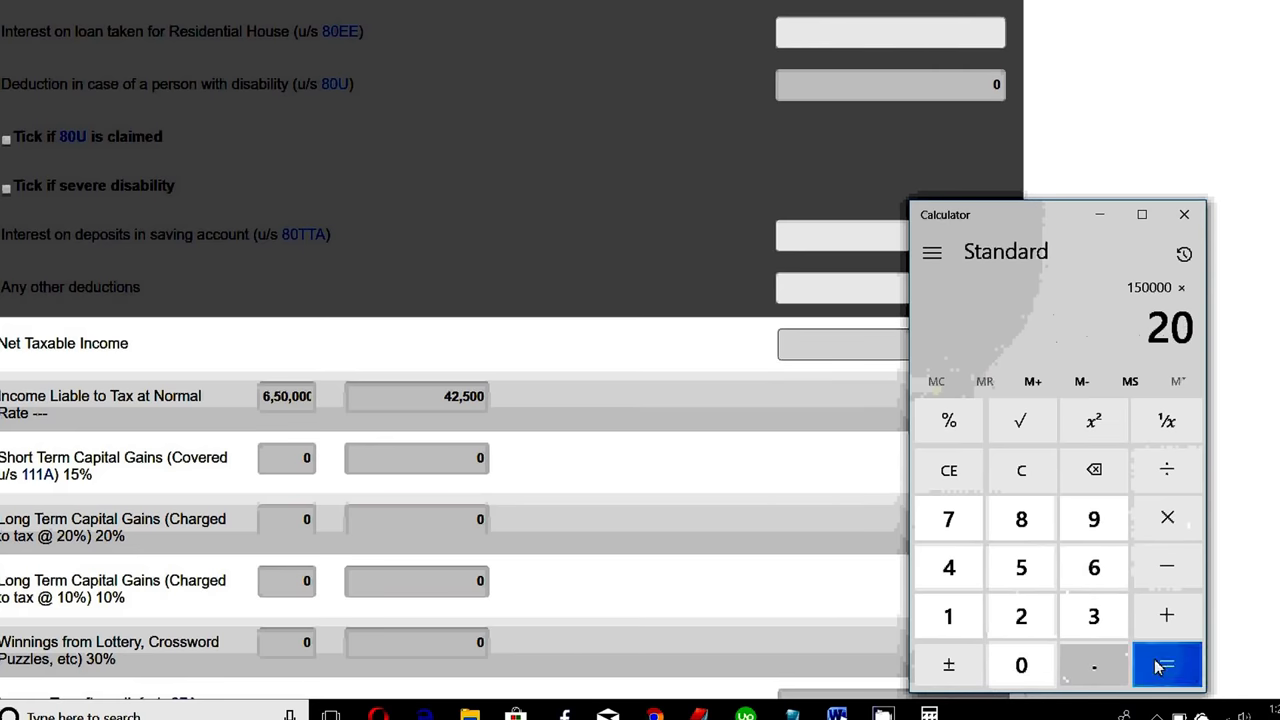
left_click(1165, 664)
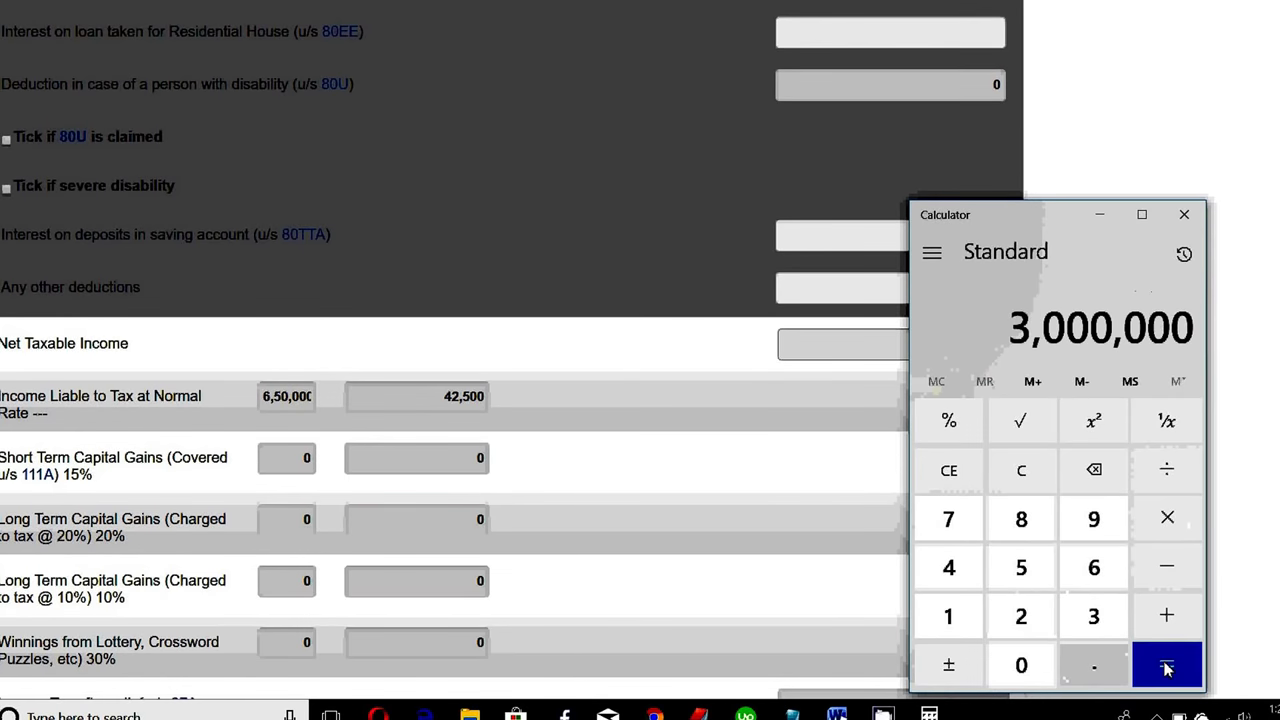
- Divide 3,000,000 by 100 to get 30,000
left_click(1180, 472)
left_click(958, 620)
left_click(1020, 664)
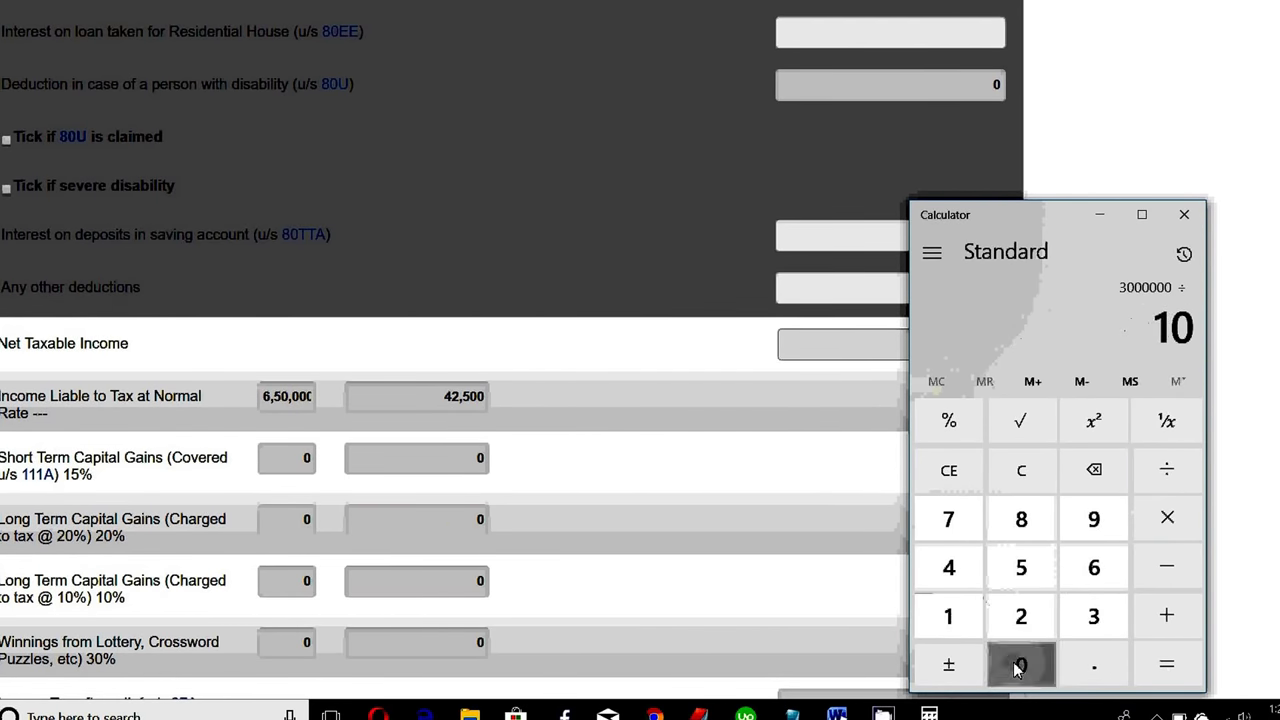
left_click(1020, 664)
left_click(1197, 662)
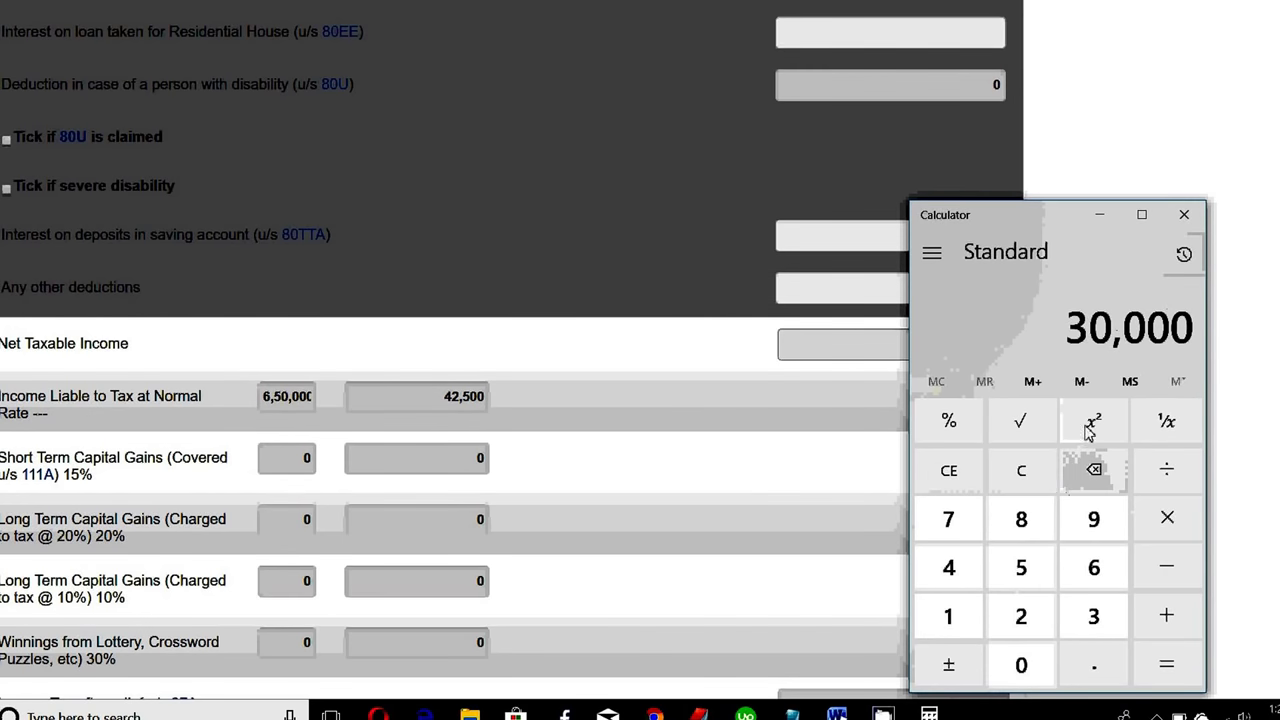
- Clear the calculator and compute 250,000 × 5 = 1,250,000
left_click(1021, 476)
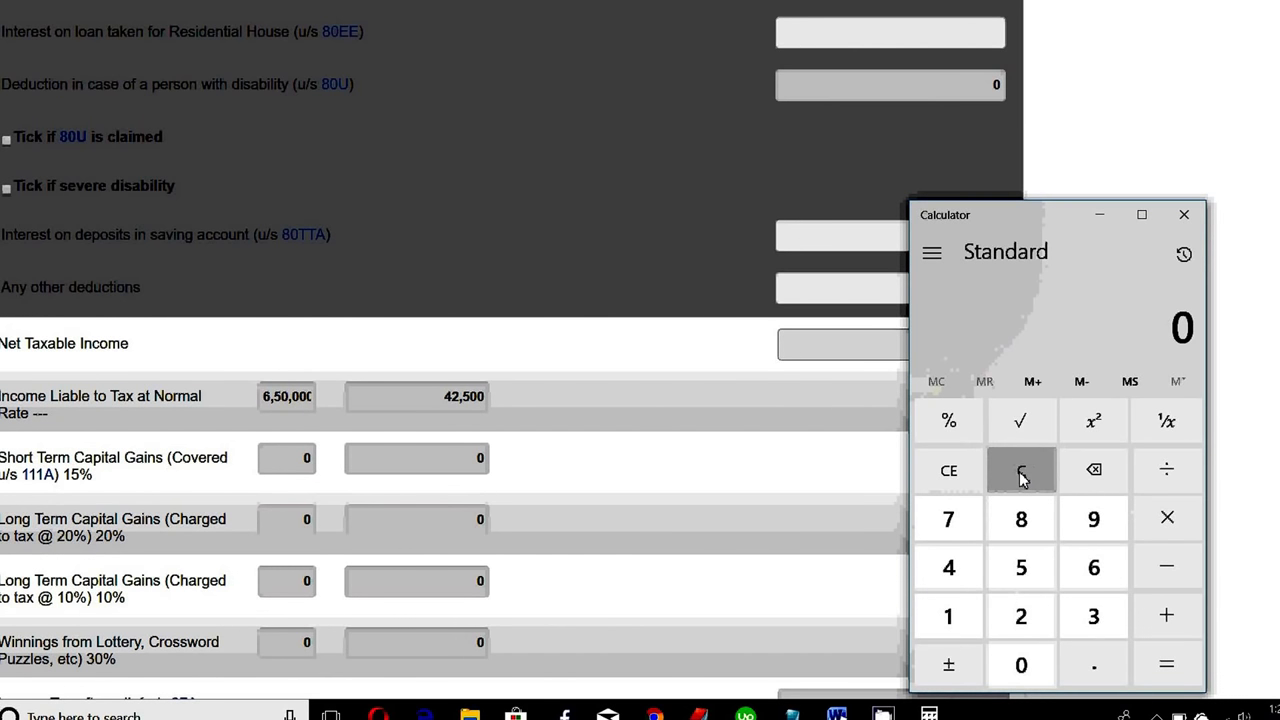
left_click(1022, 620)
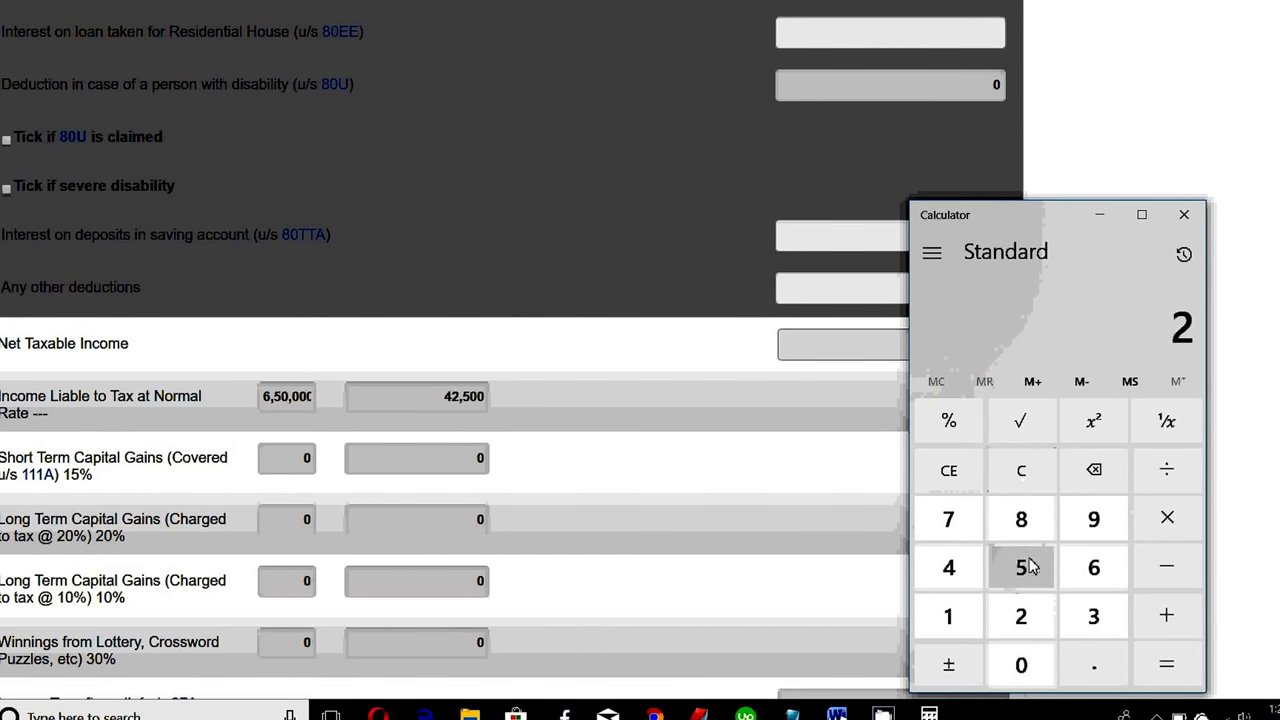
double_click(1030, 567)
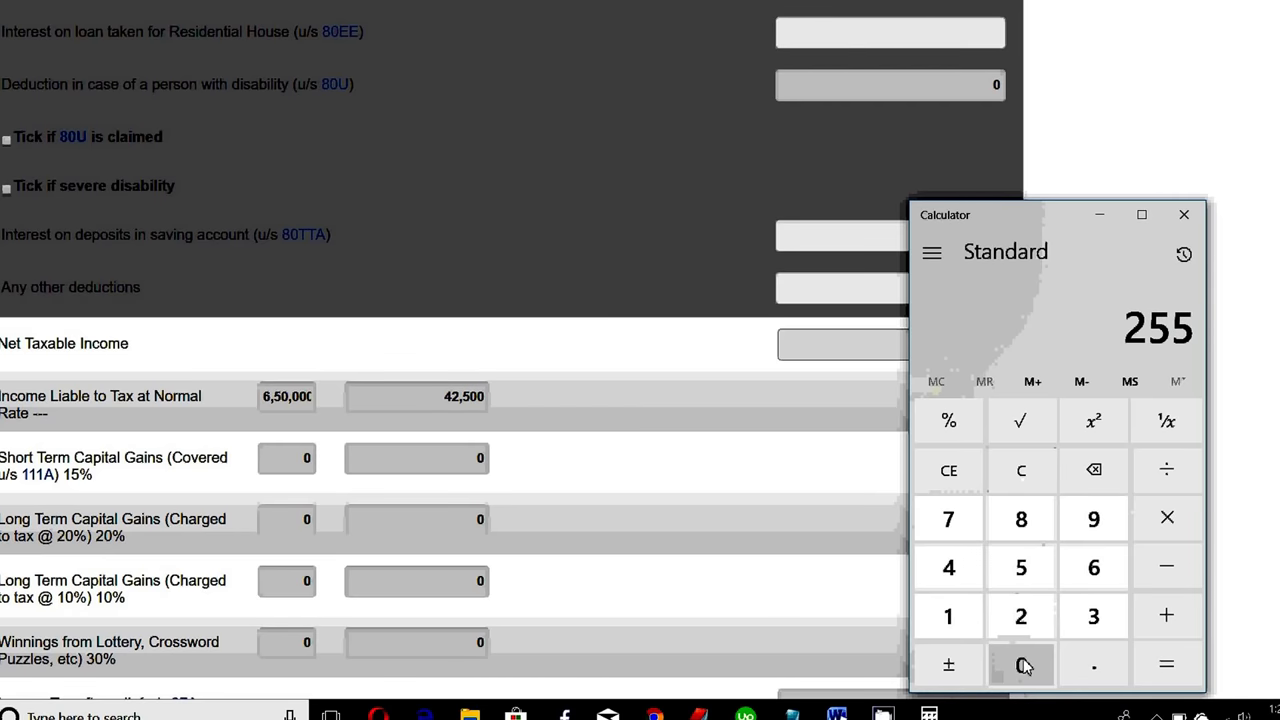
left_click(1094, 470)
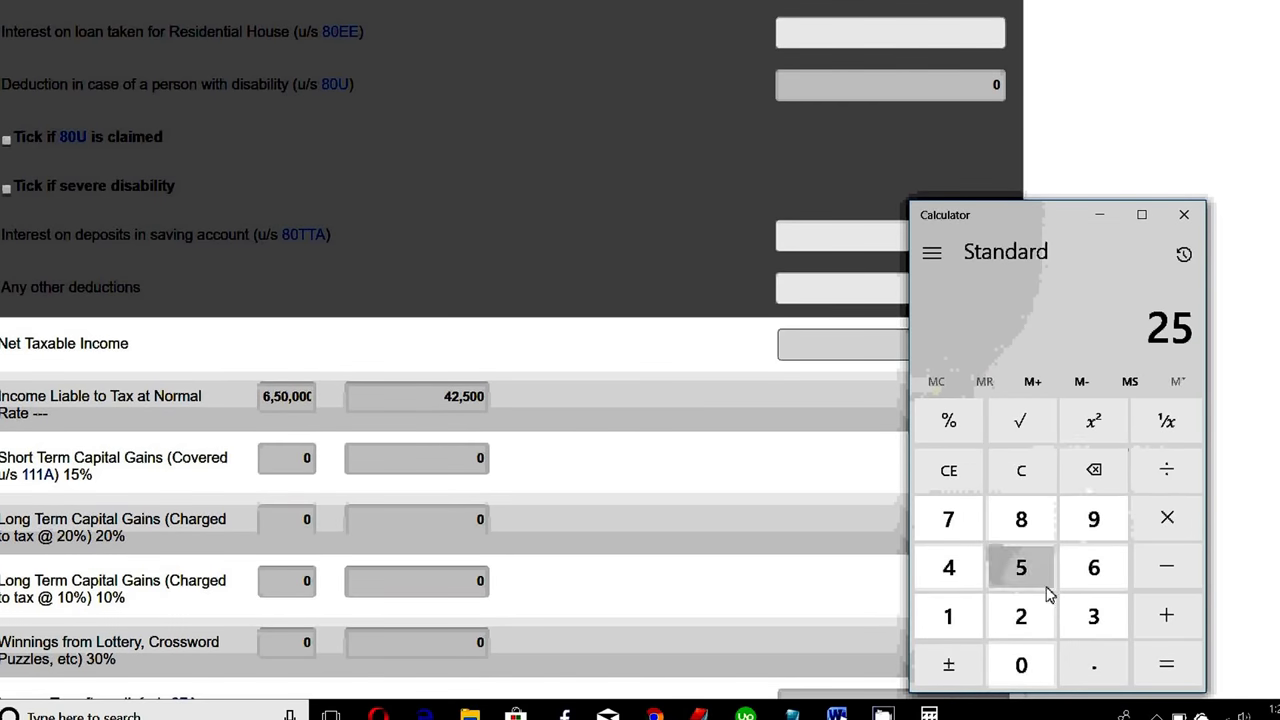
left_click(1030, 660)
left_click(1030, 660)
left_click(1030, 660)
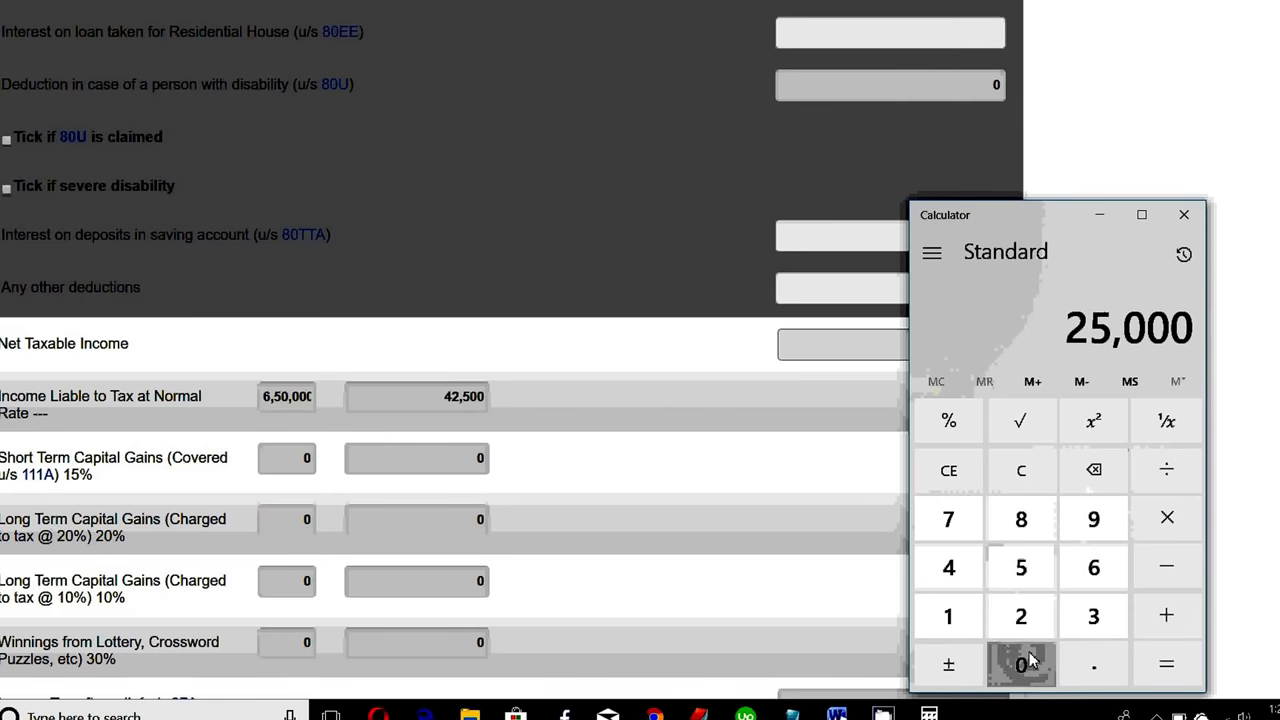
left_click(1032, 660)
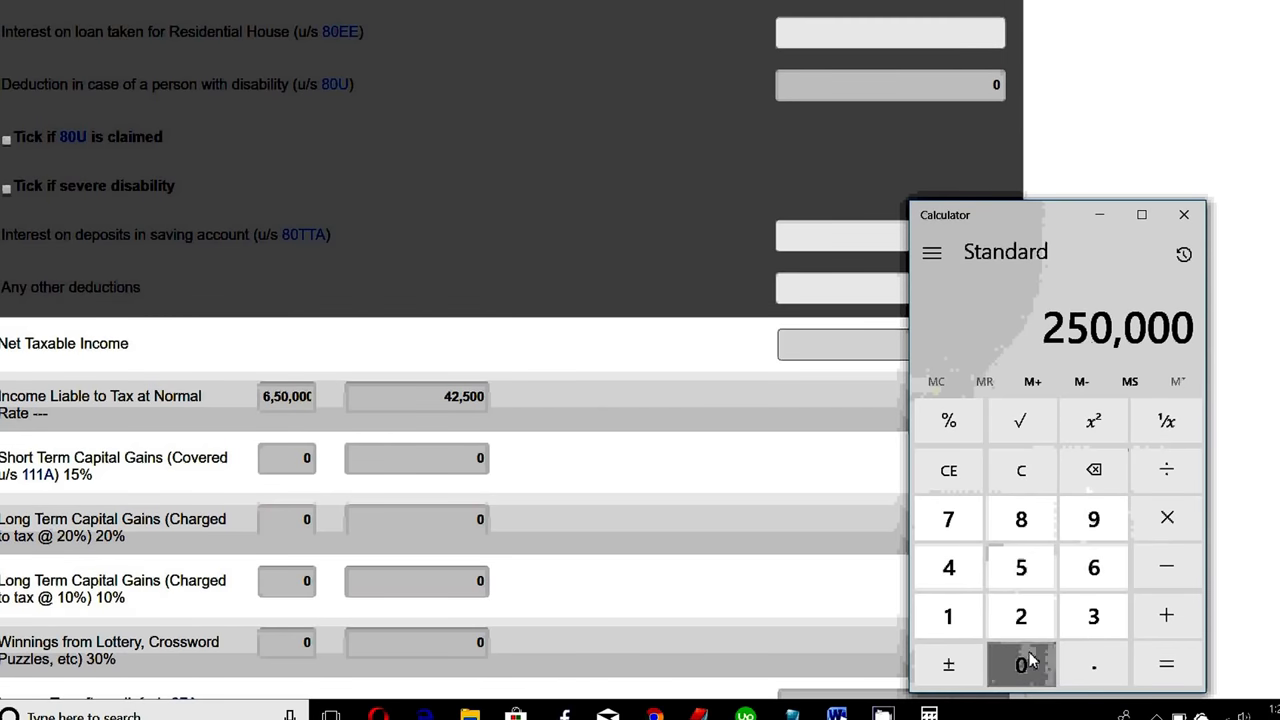
left_click(1167, 517)
left_click(1032, 578)
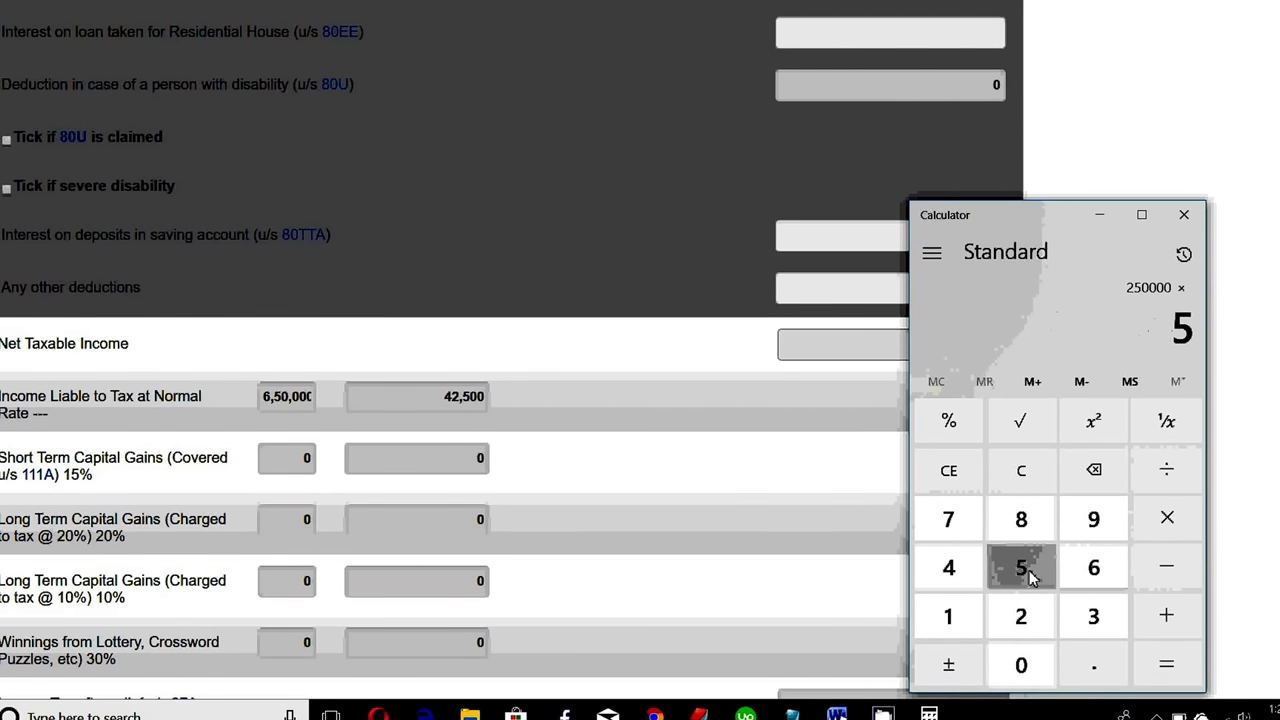
left_click(1166, 664)
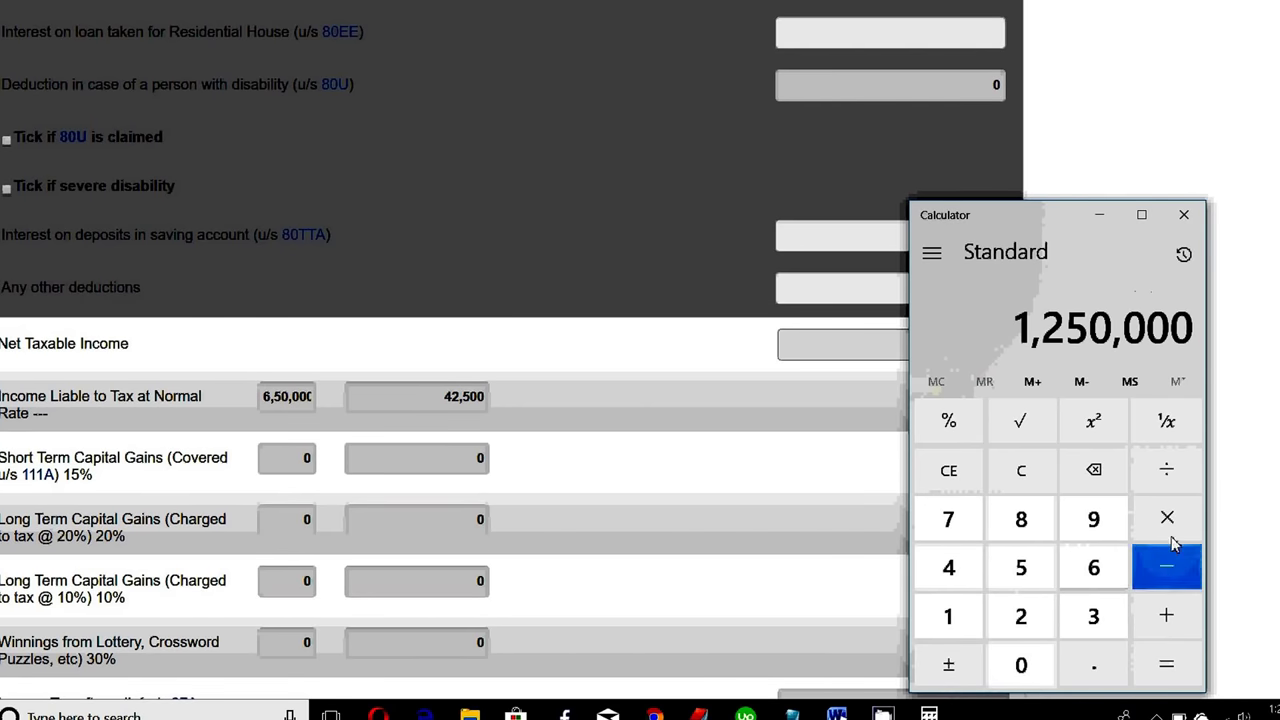
- Divide 1,250,000 by 100 to get 12,500
left_click(1170, 470)
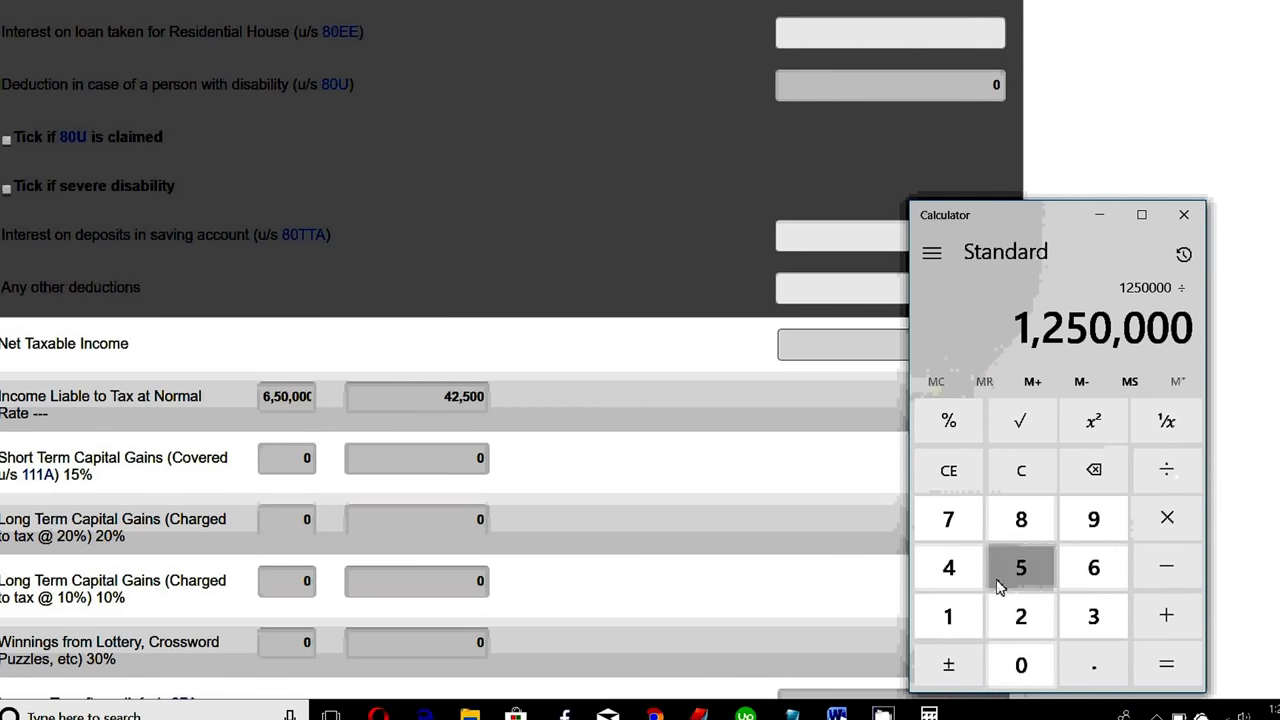
left_click(953, 620)
double_click(1021, 665)
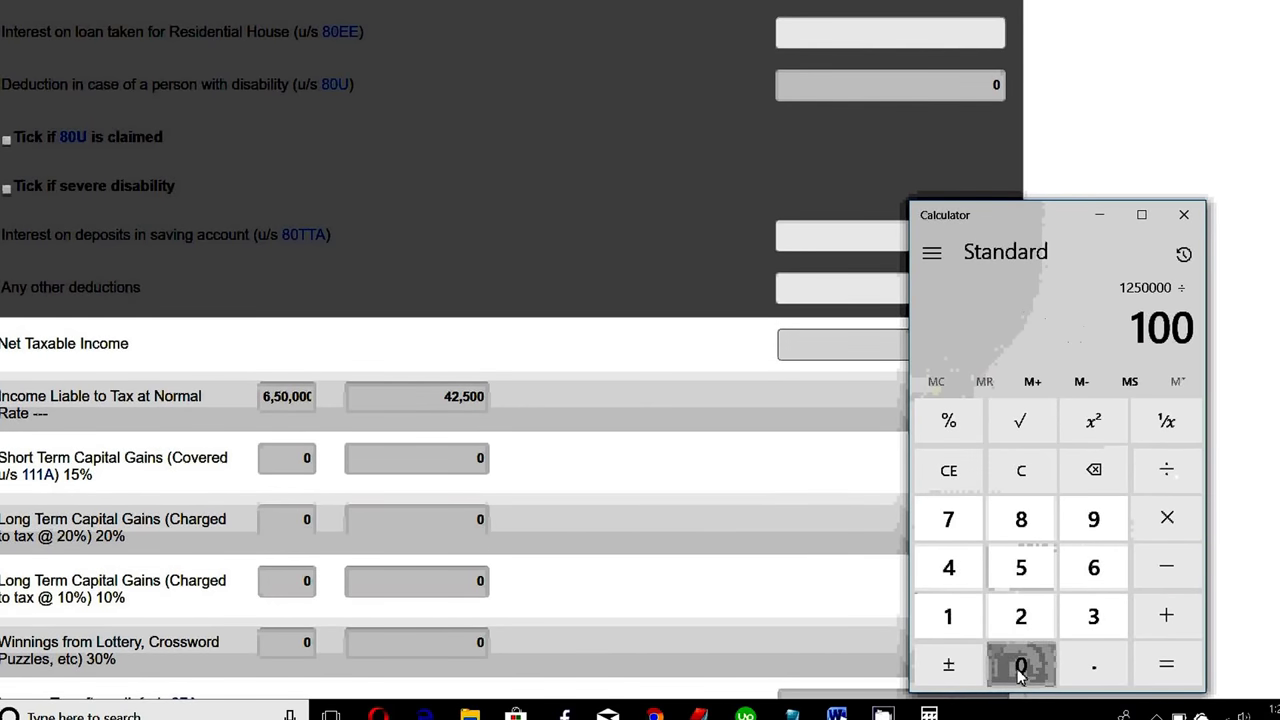
left_click(1166, 665)
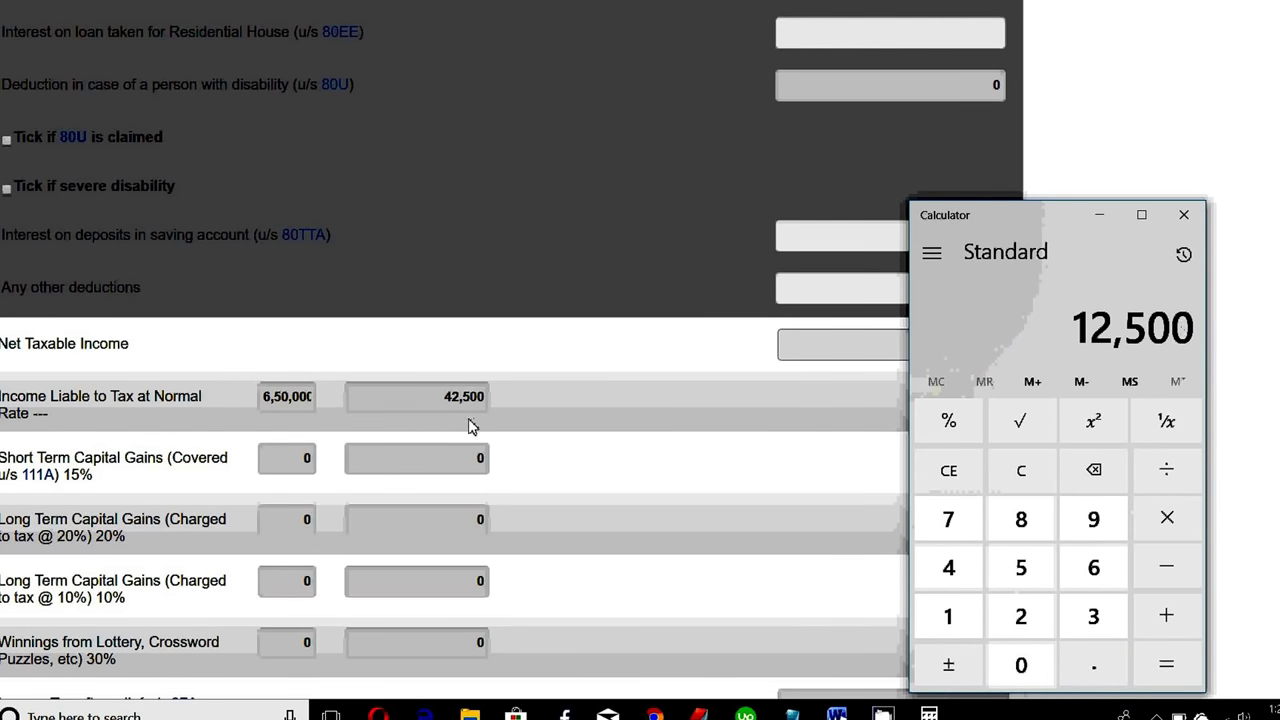
- Add 30,000 to 12,500 for a total of 42,500
left_click(1166, 615)
left_click(1094, 612)
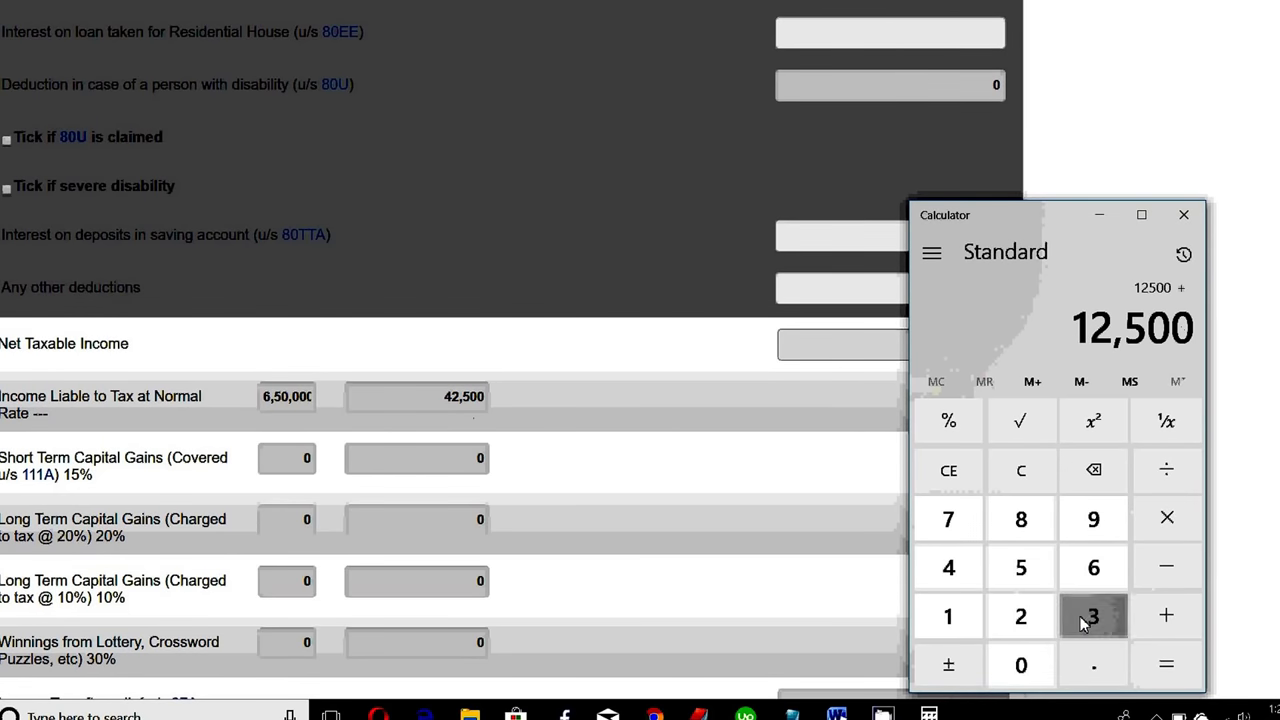
left_click(1007, 680)
left_click(1007, 680)
left_click(1007, 680)
left_click(1007, 680)
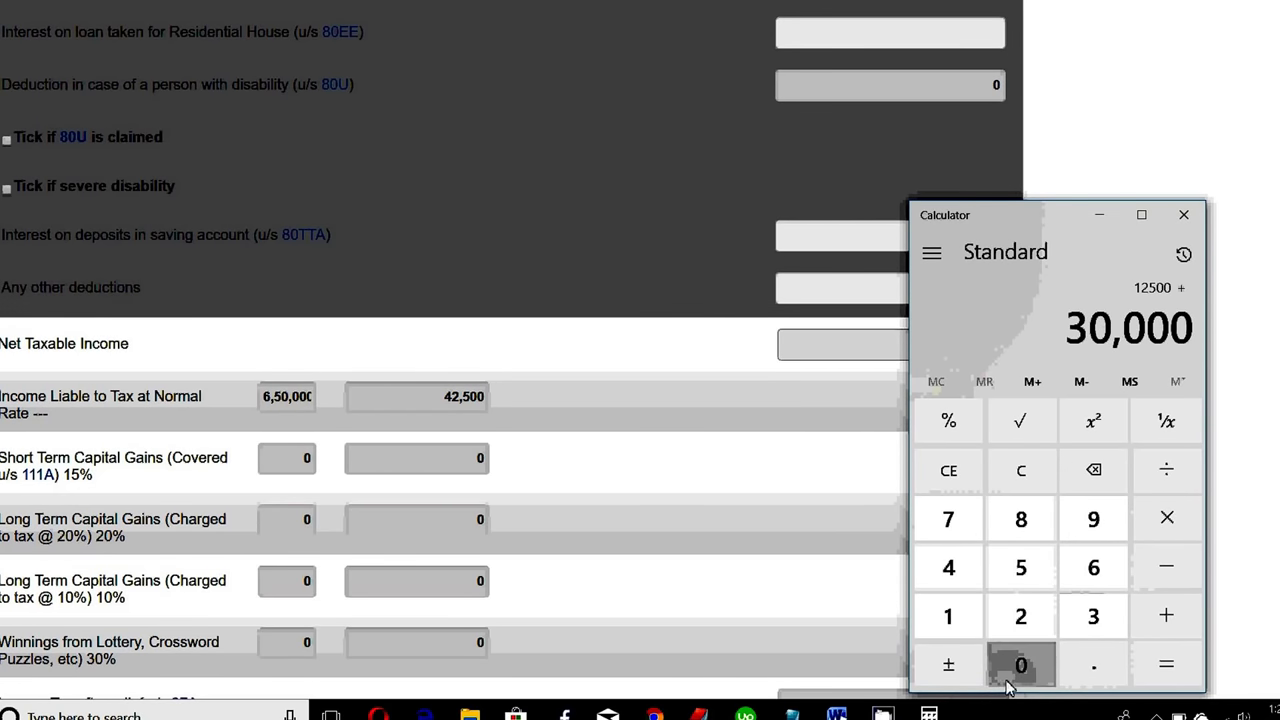
left_click(1172, 678)
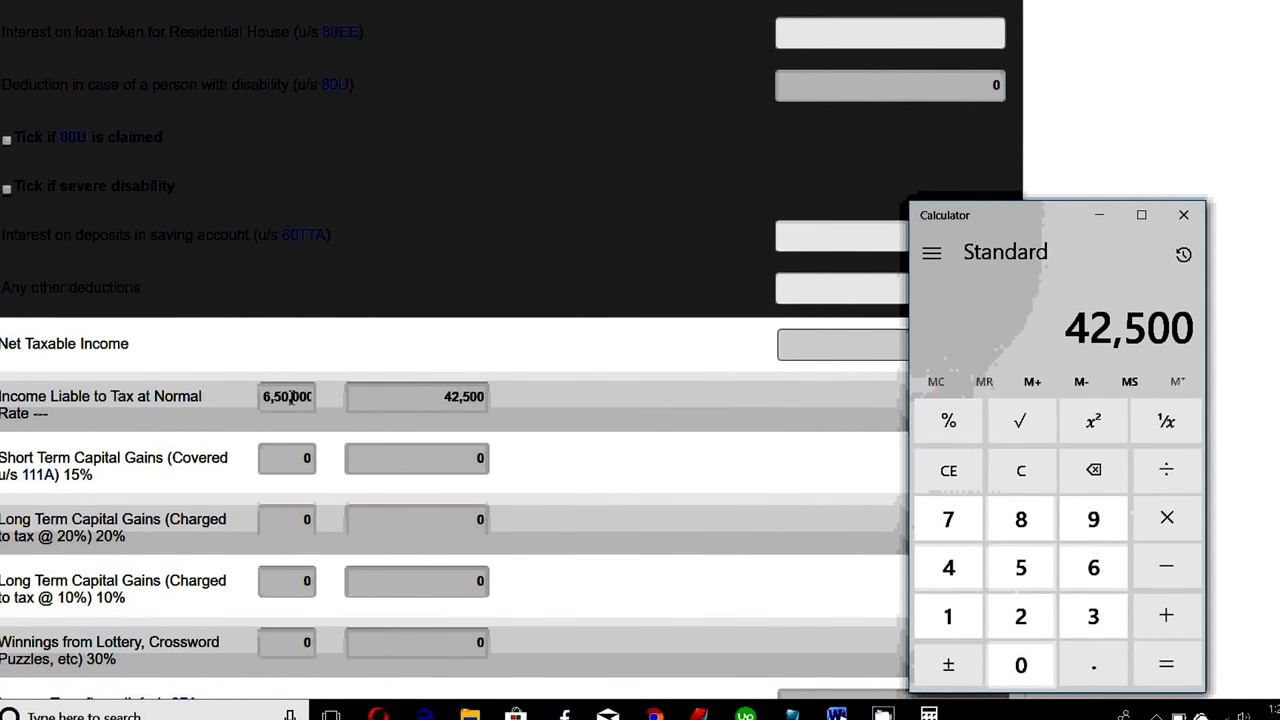
- Switch the taxpayer category to Senior Citizen, keeping Individual and Resident unchanged
double_click(295, 396)
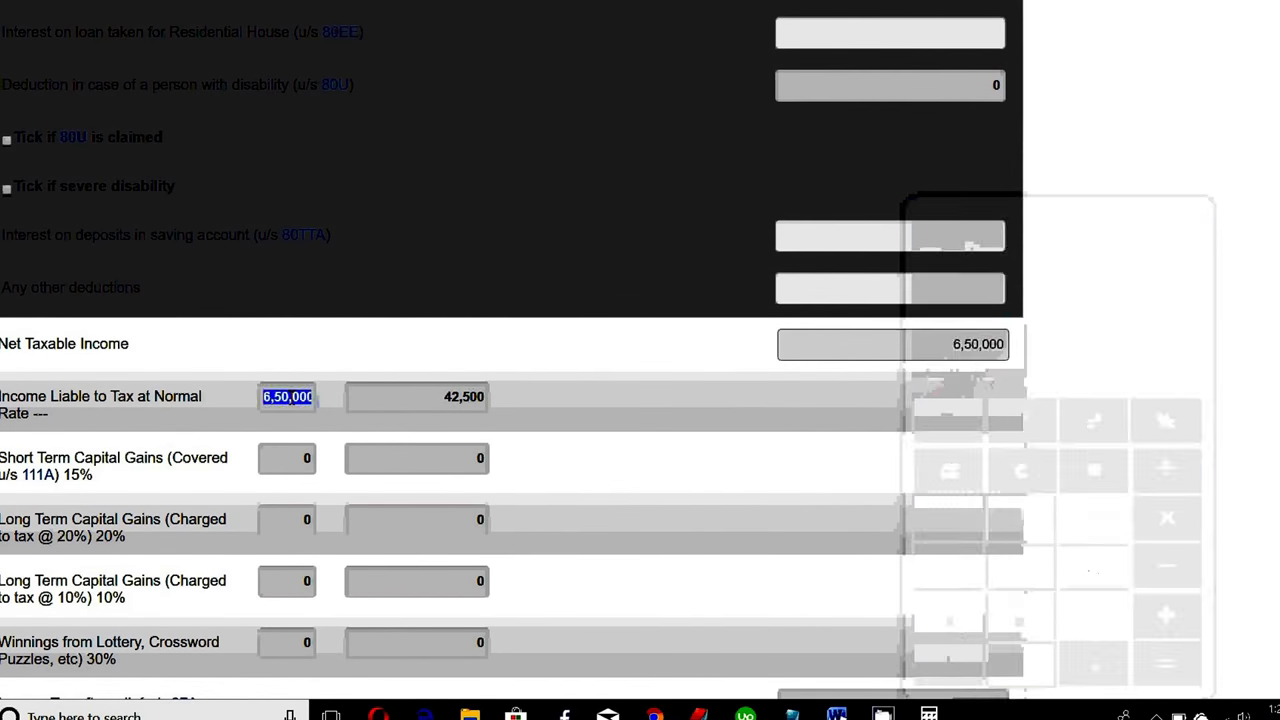
left_click(333, 408)
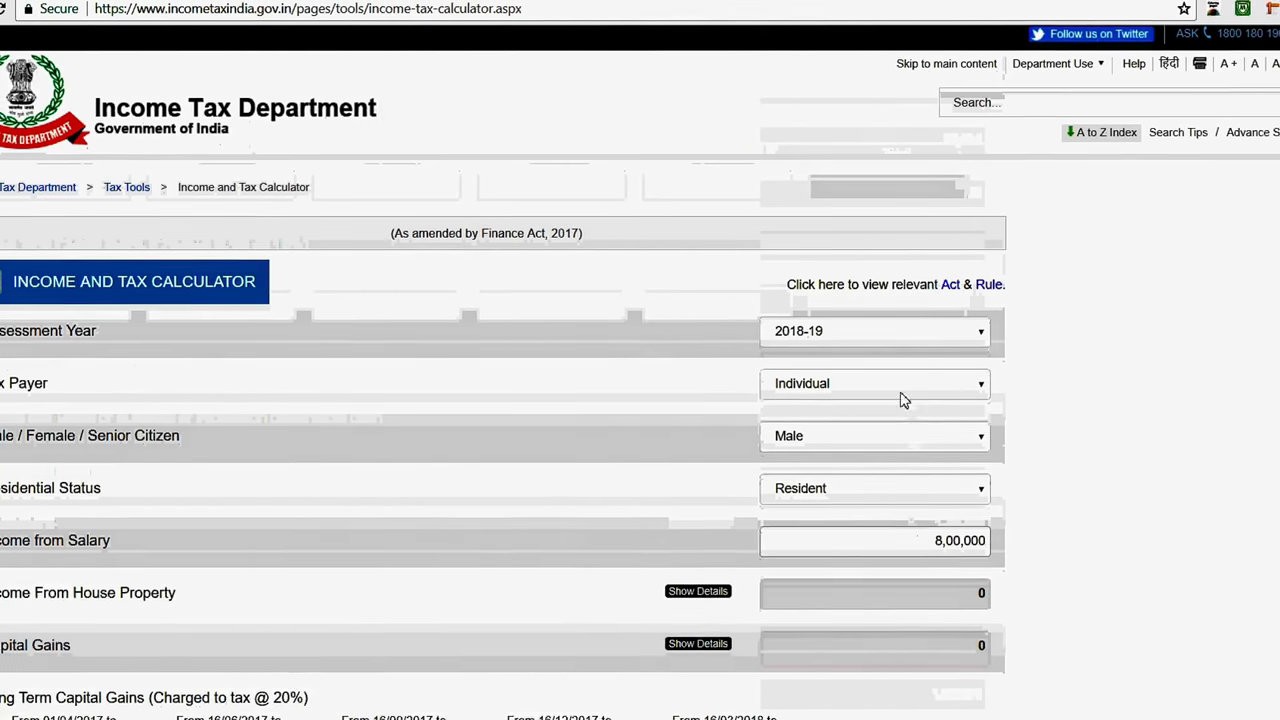
left_click(903, 400)
left_click(901, 395)
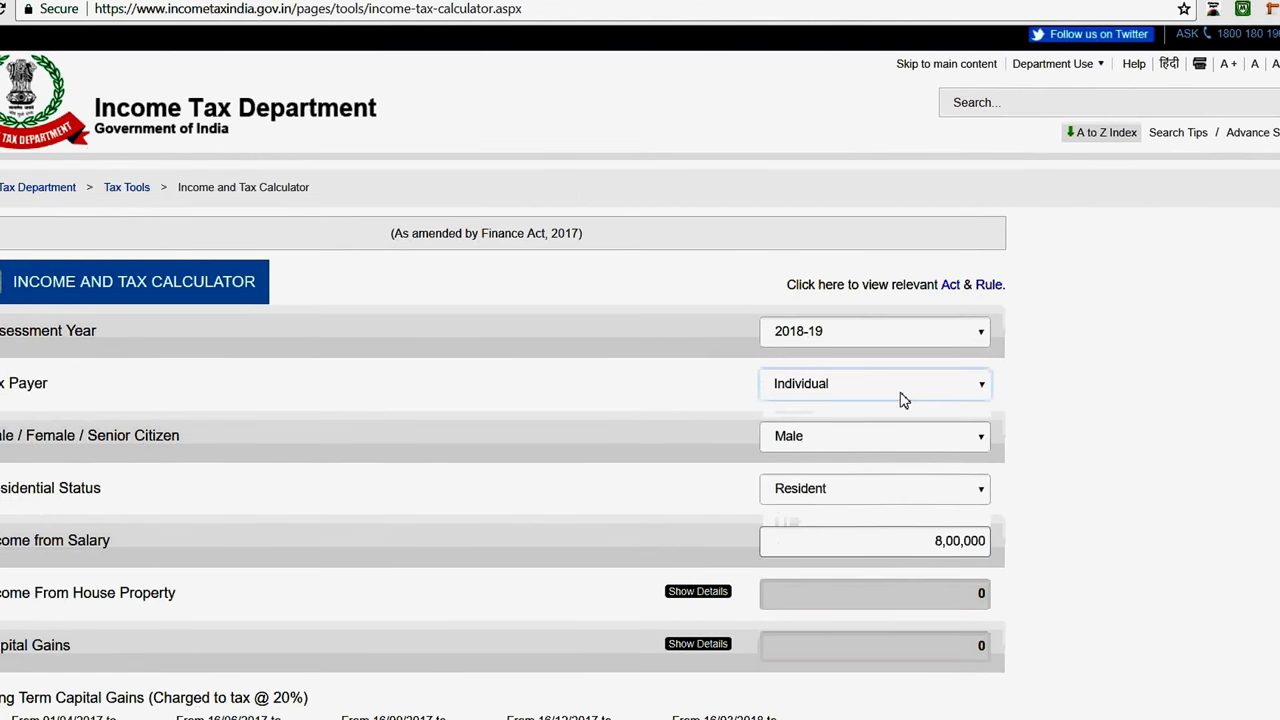
left_click(896, 494)
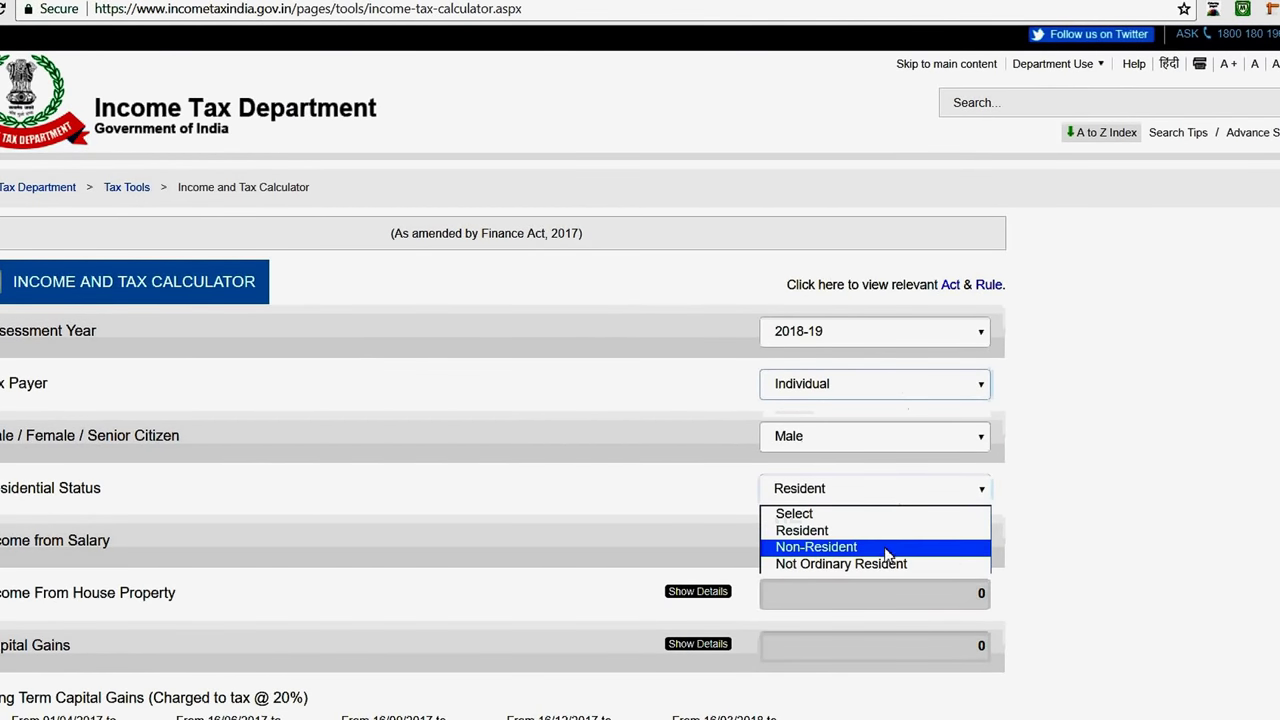
left_click(960, 487)
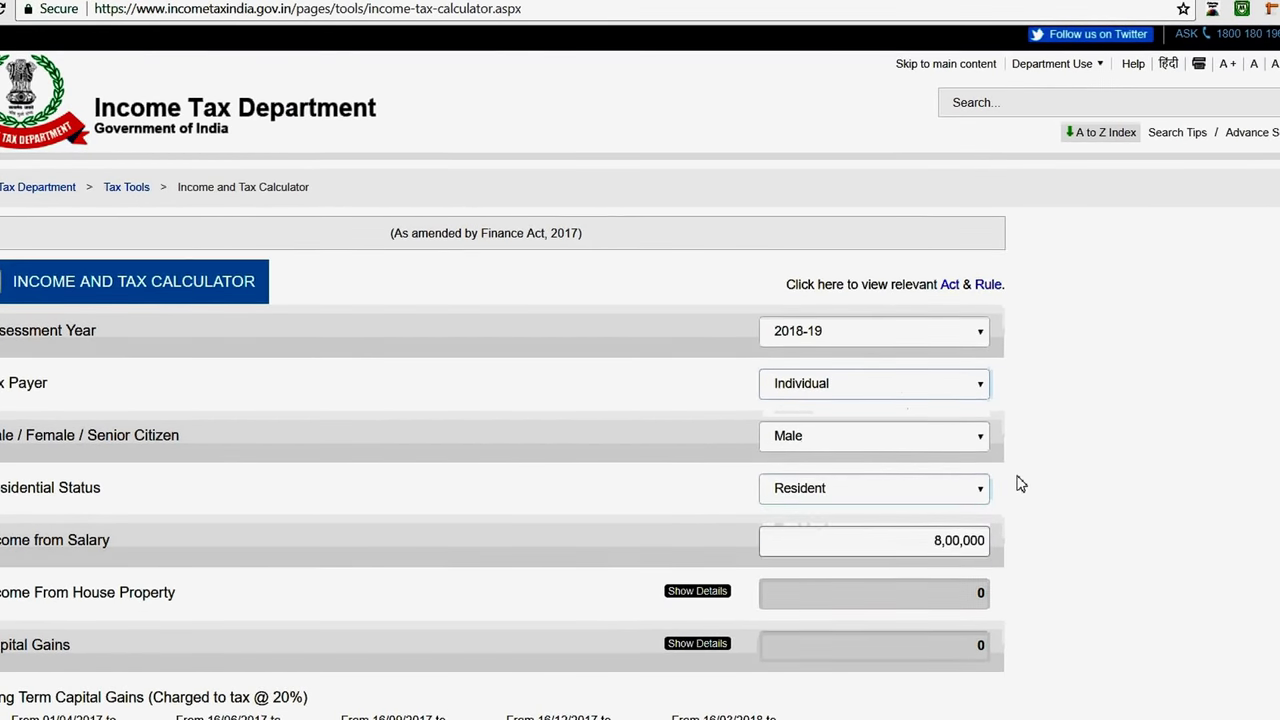
left_click(956, 440)
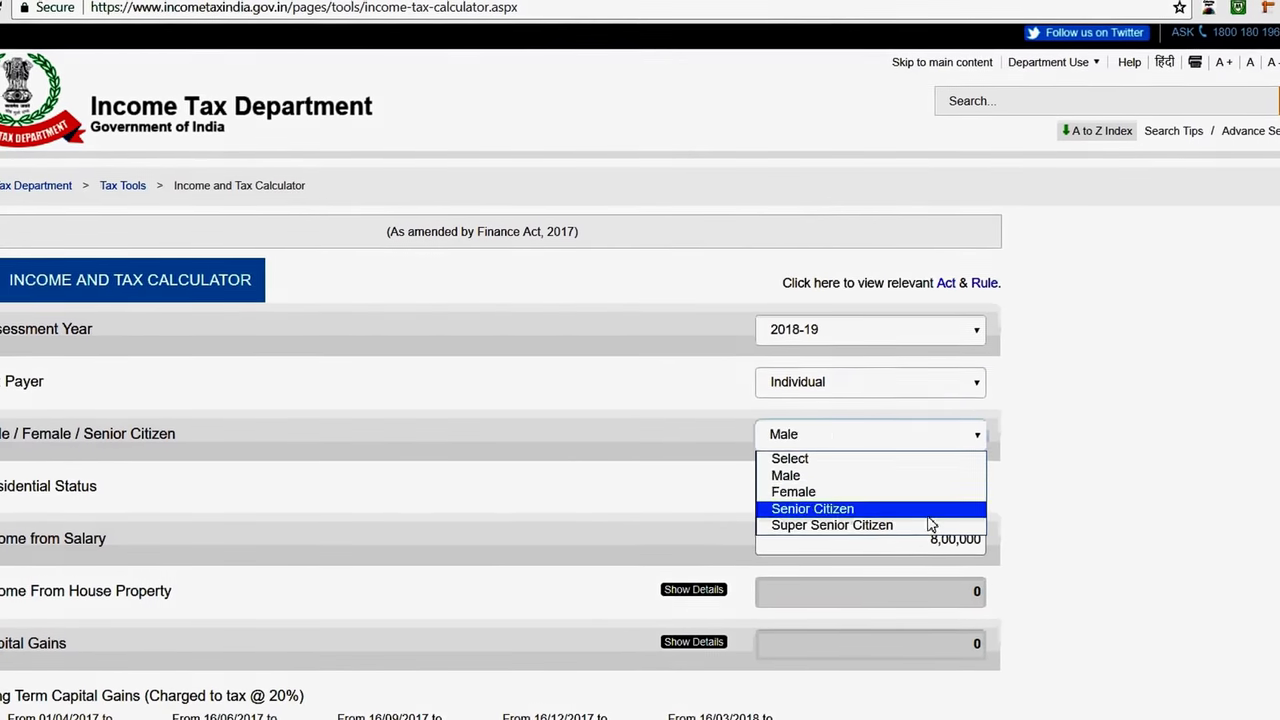
left_click(927, 514)
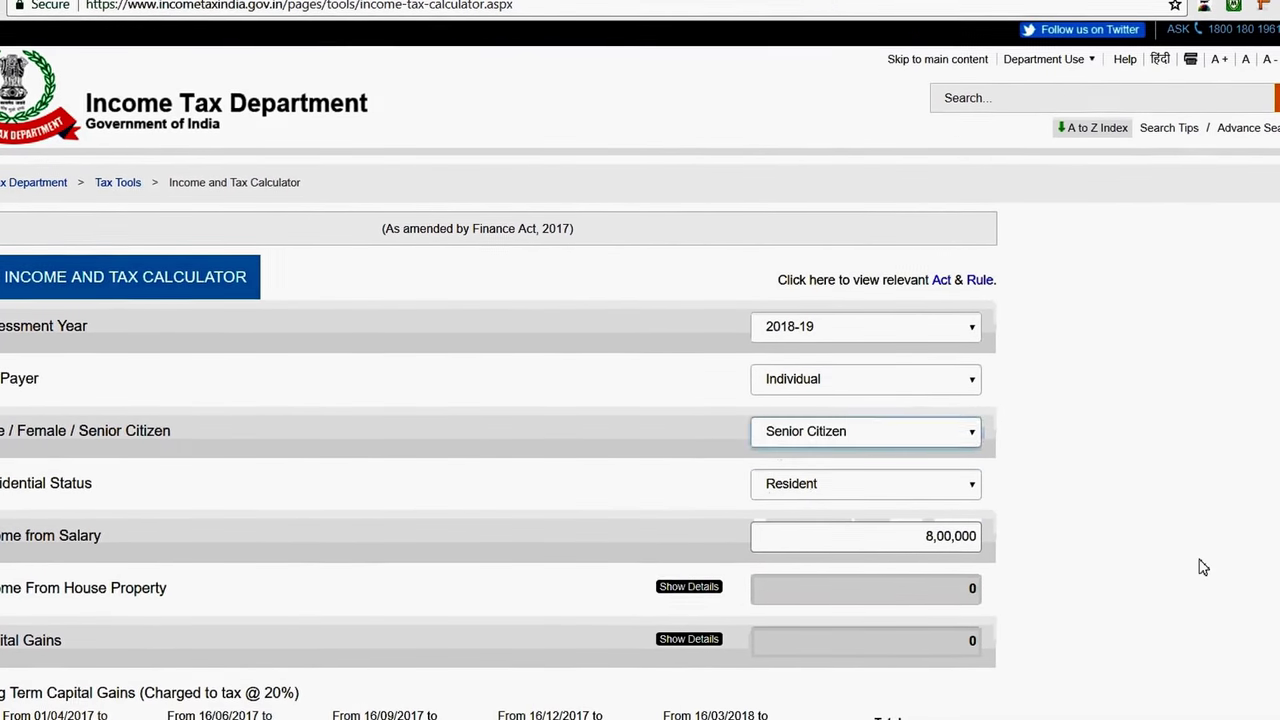
- Scroll down to the tax rows showing 40,000 tax on 6,50,000, 800 cess, 41,200 total
scroll(1265, 670, "down", 5)
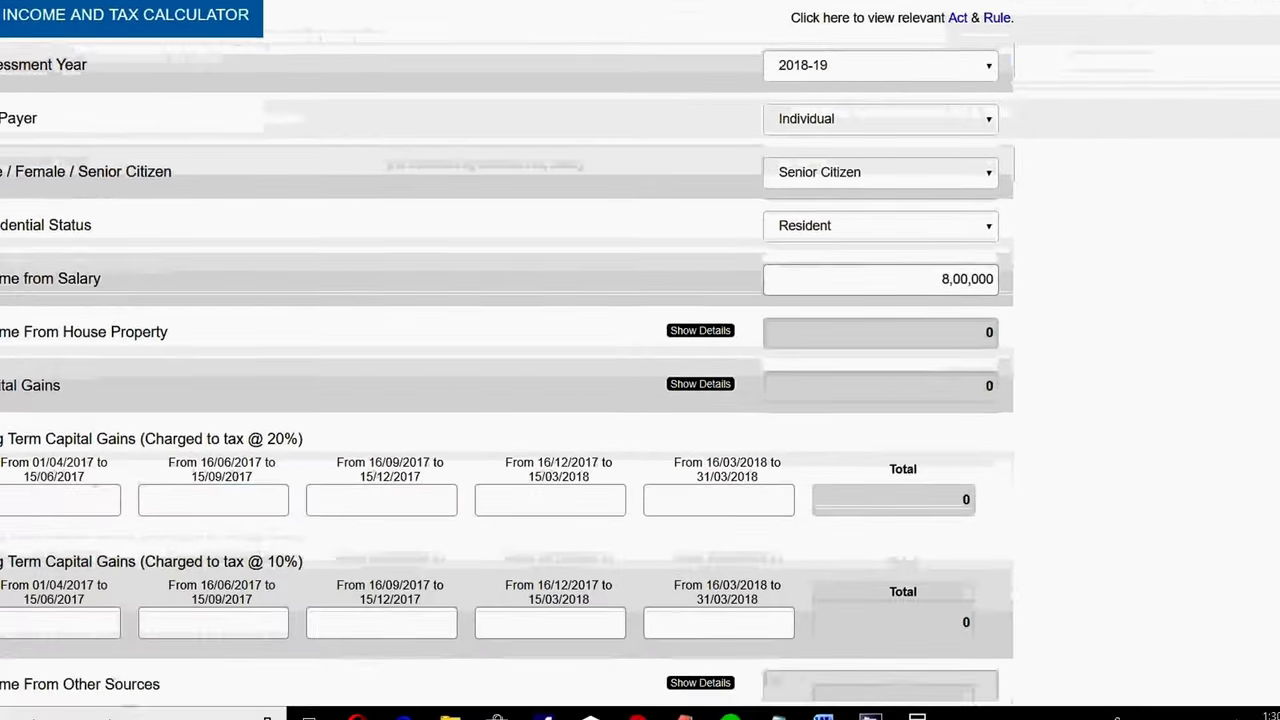
scroll(640, 360, "down", 3)
scroll(640, 360, "down", 2)
scroll(640, 360, "down", 4)
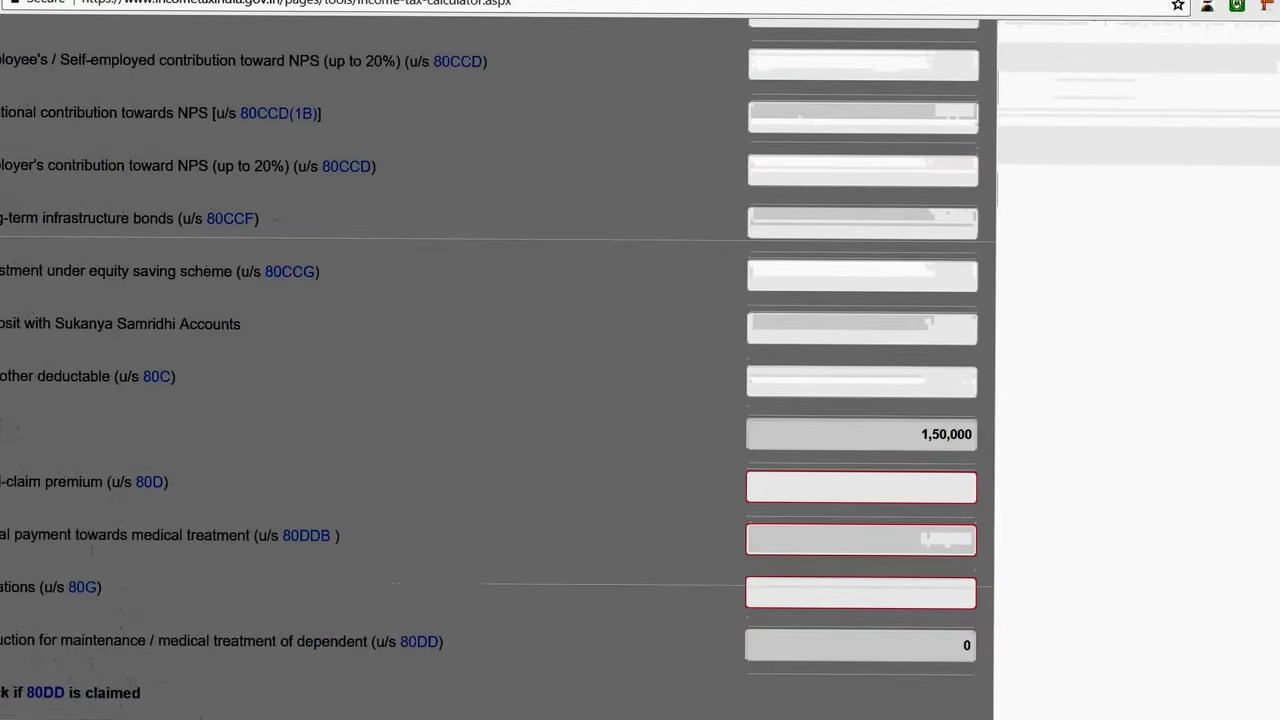
scroll(640, 360, "down", 3)
scroll(570, 310, "down", 4)
scroll(570, 310, "down", 3)
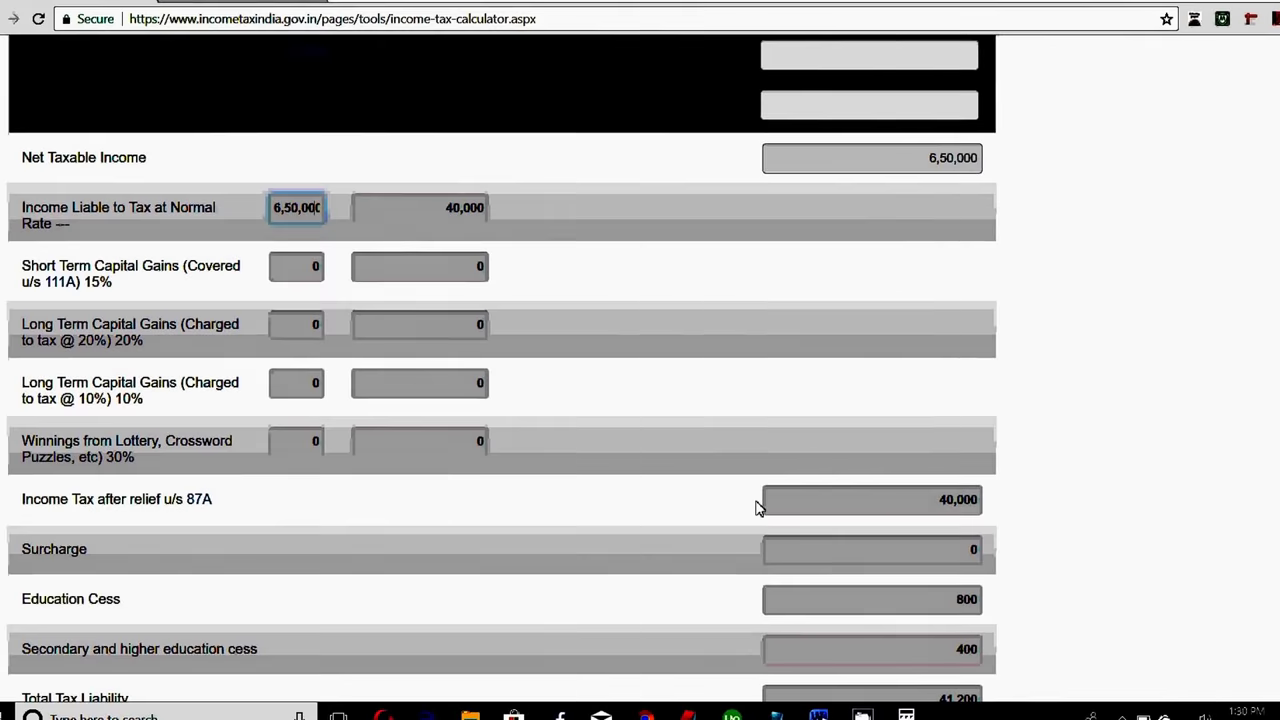
- Restore the CamStudio recorder window from the taskbar over the tax calculator page
mouse_move(862, 714)
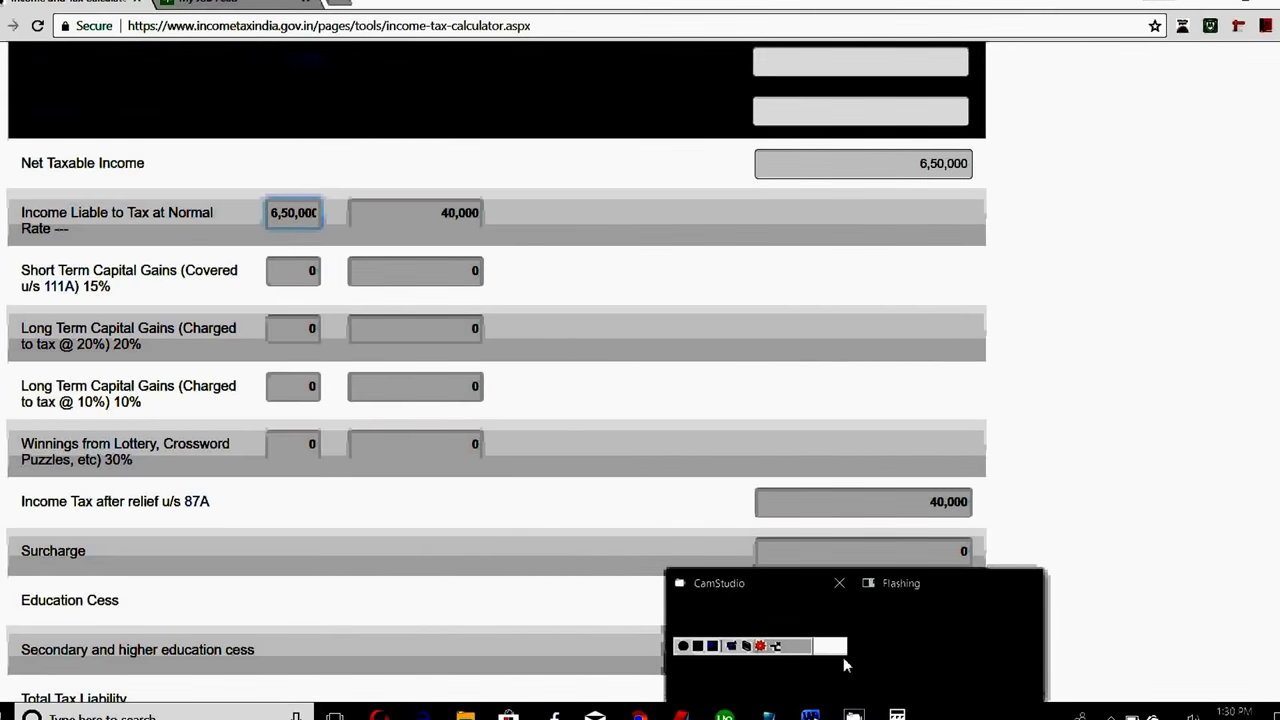
left_click(845, 664)
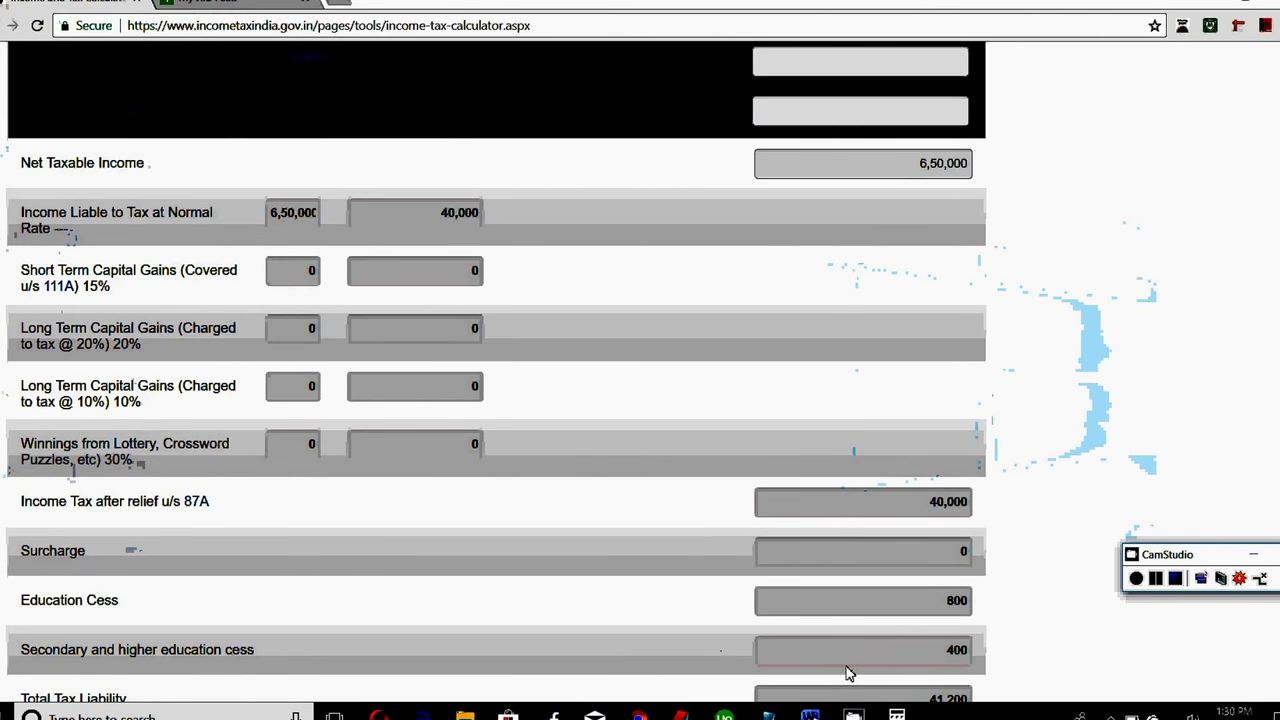